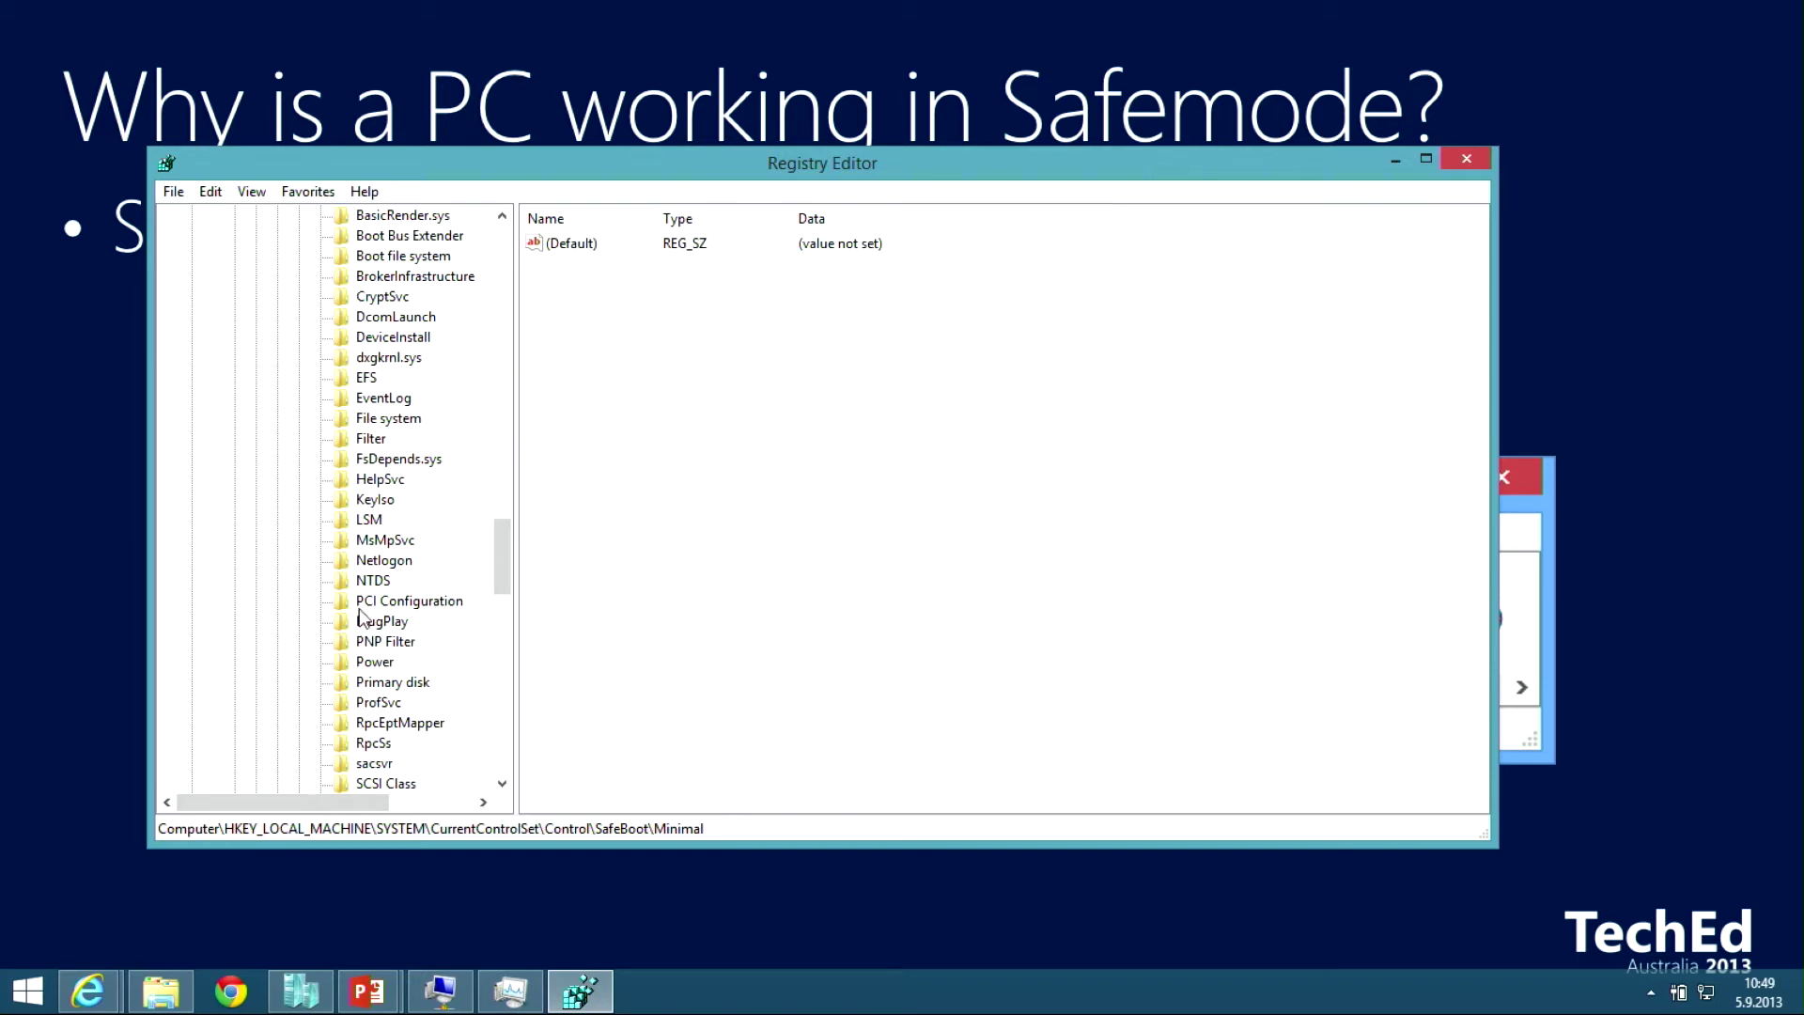
Browse the Control and Services keys under CurrentControlSet, ending at the Control\SafeBoot\Minimal key.
drag(505, 561, 523, 273)
click(257, 439)
click(258, 540)
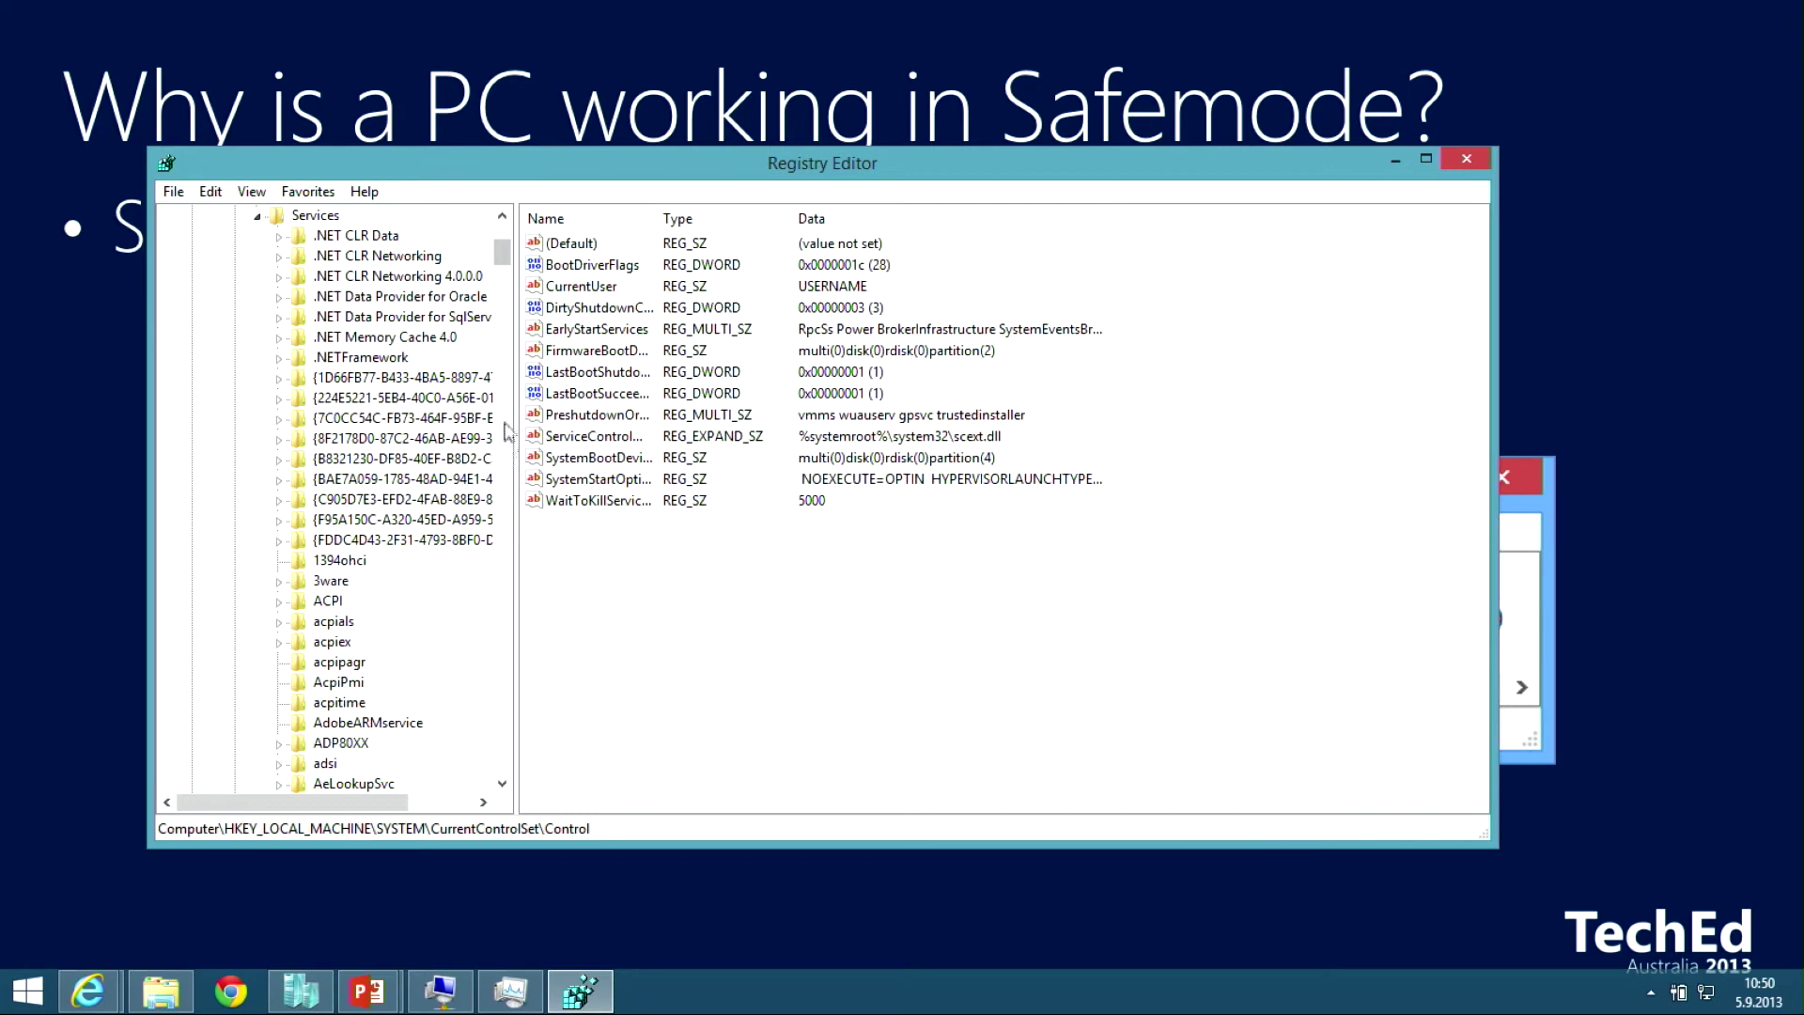
click(257, 216)
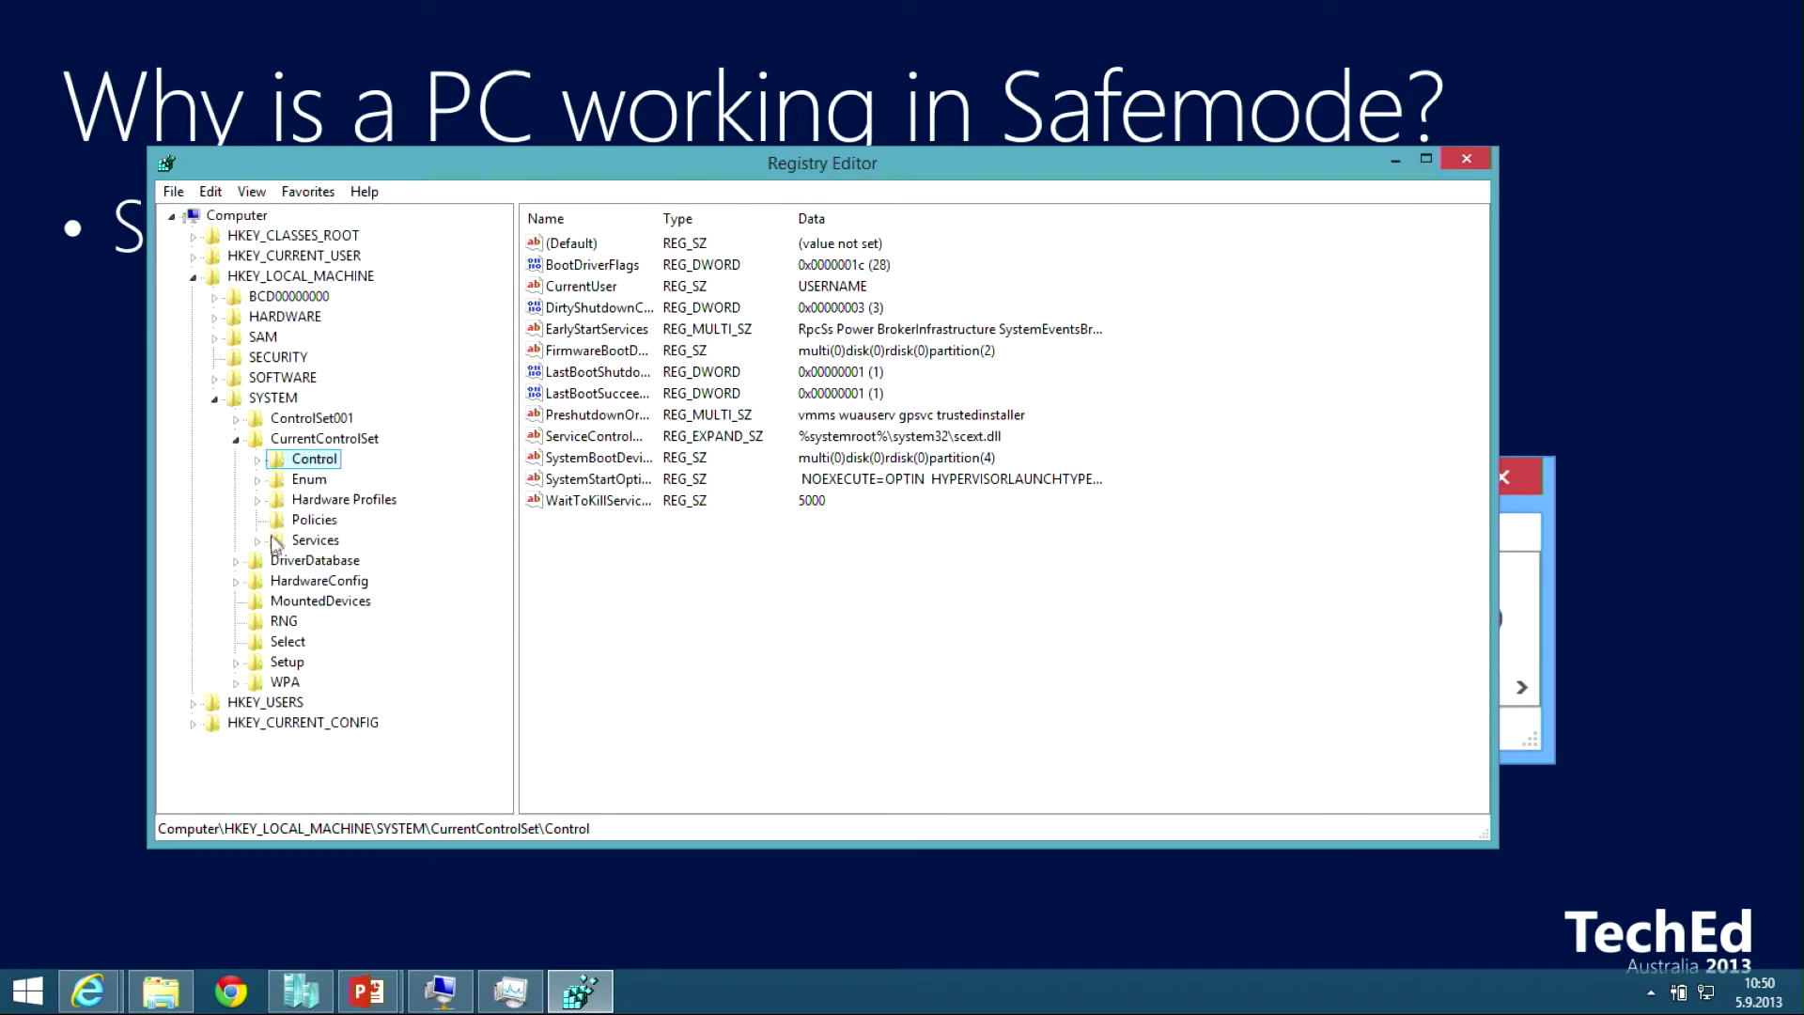
click(259, 460)
drag(494, 348, 515, 513)
click(357, 357)
Switch to the TECHED WIN8 virtual machine, show it in a window and start it with Enable Safe Mode.
click(442, 994)
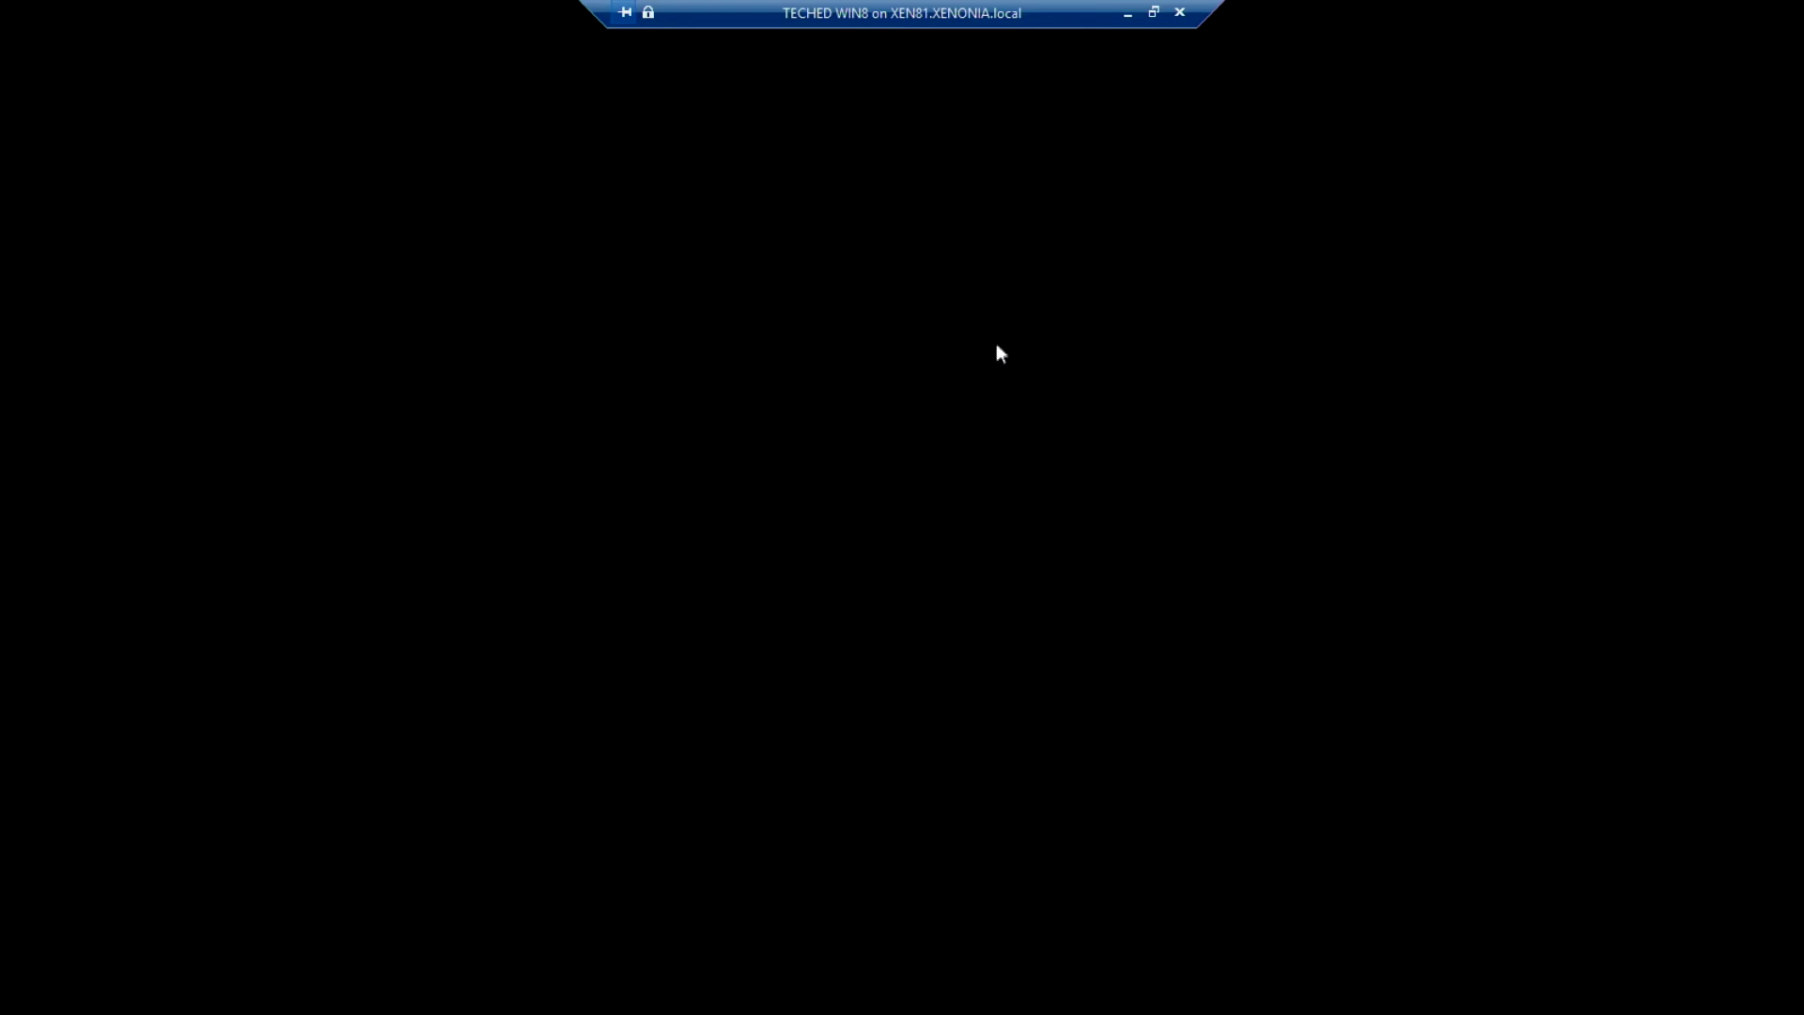
click(1154, 11)
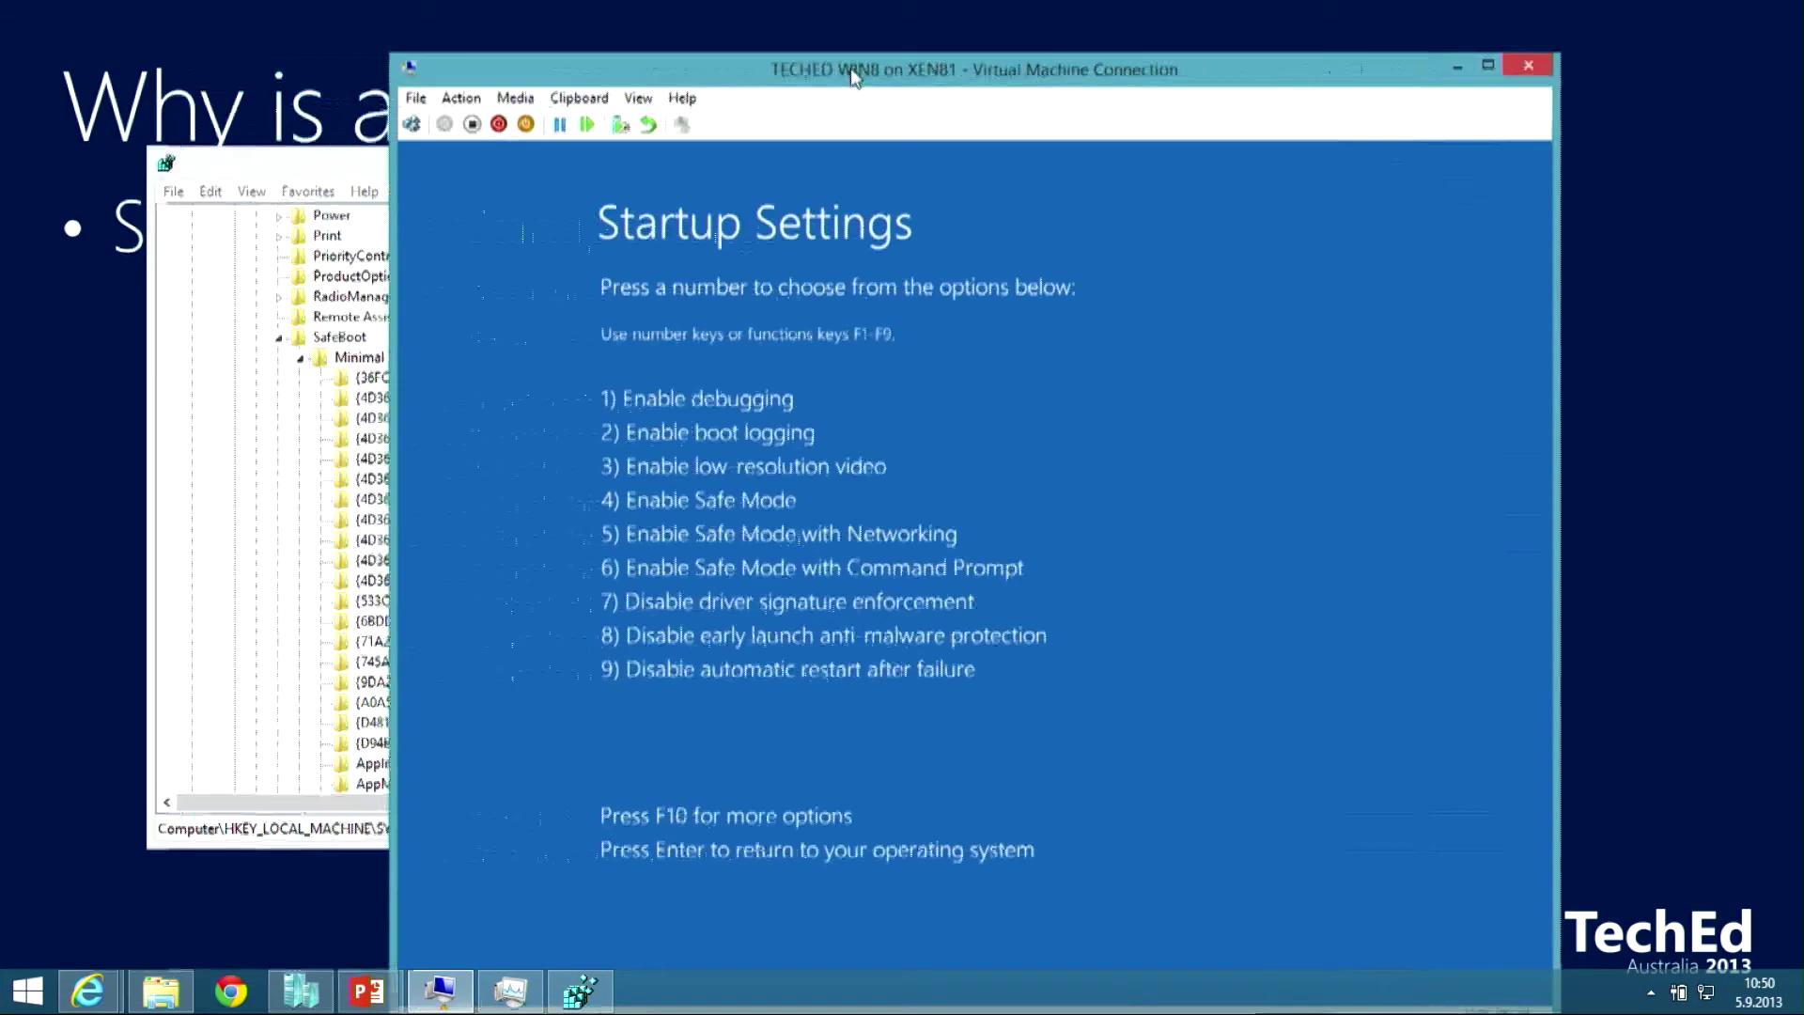
drag(851, 72, 705, 17)
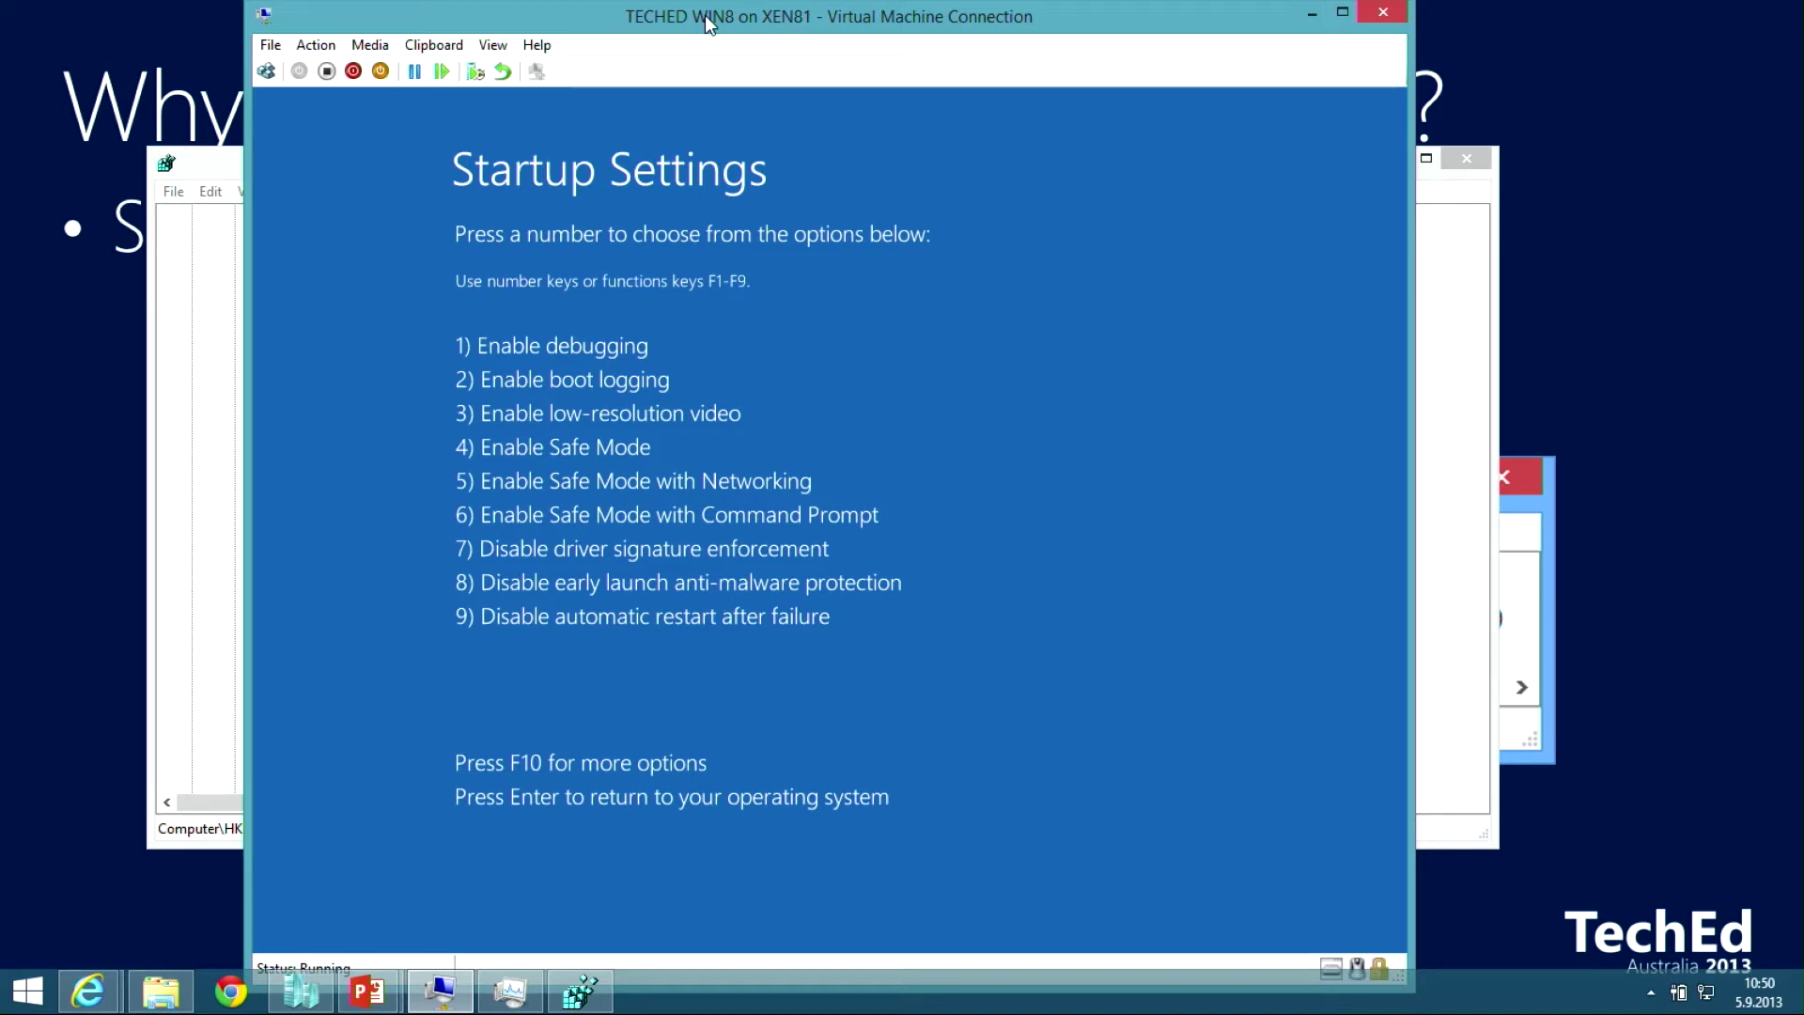
key(4)
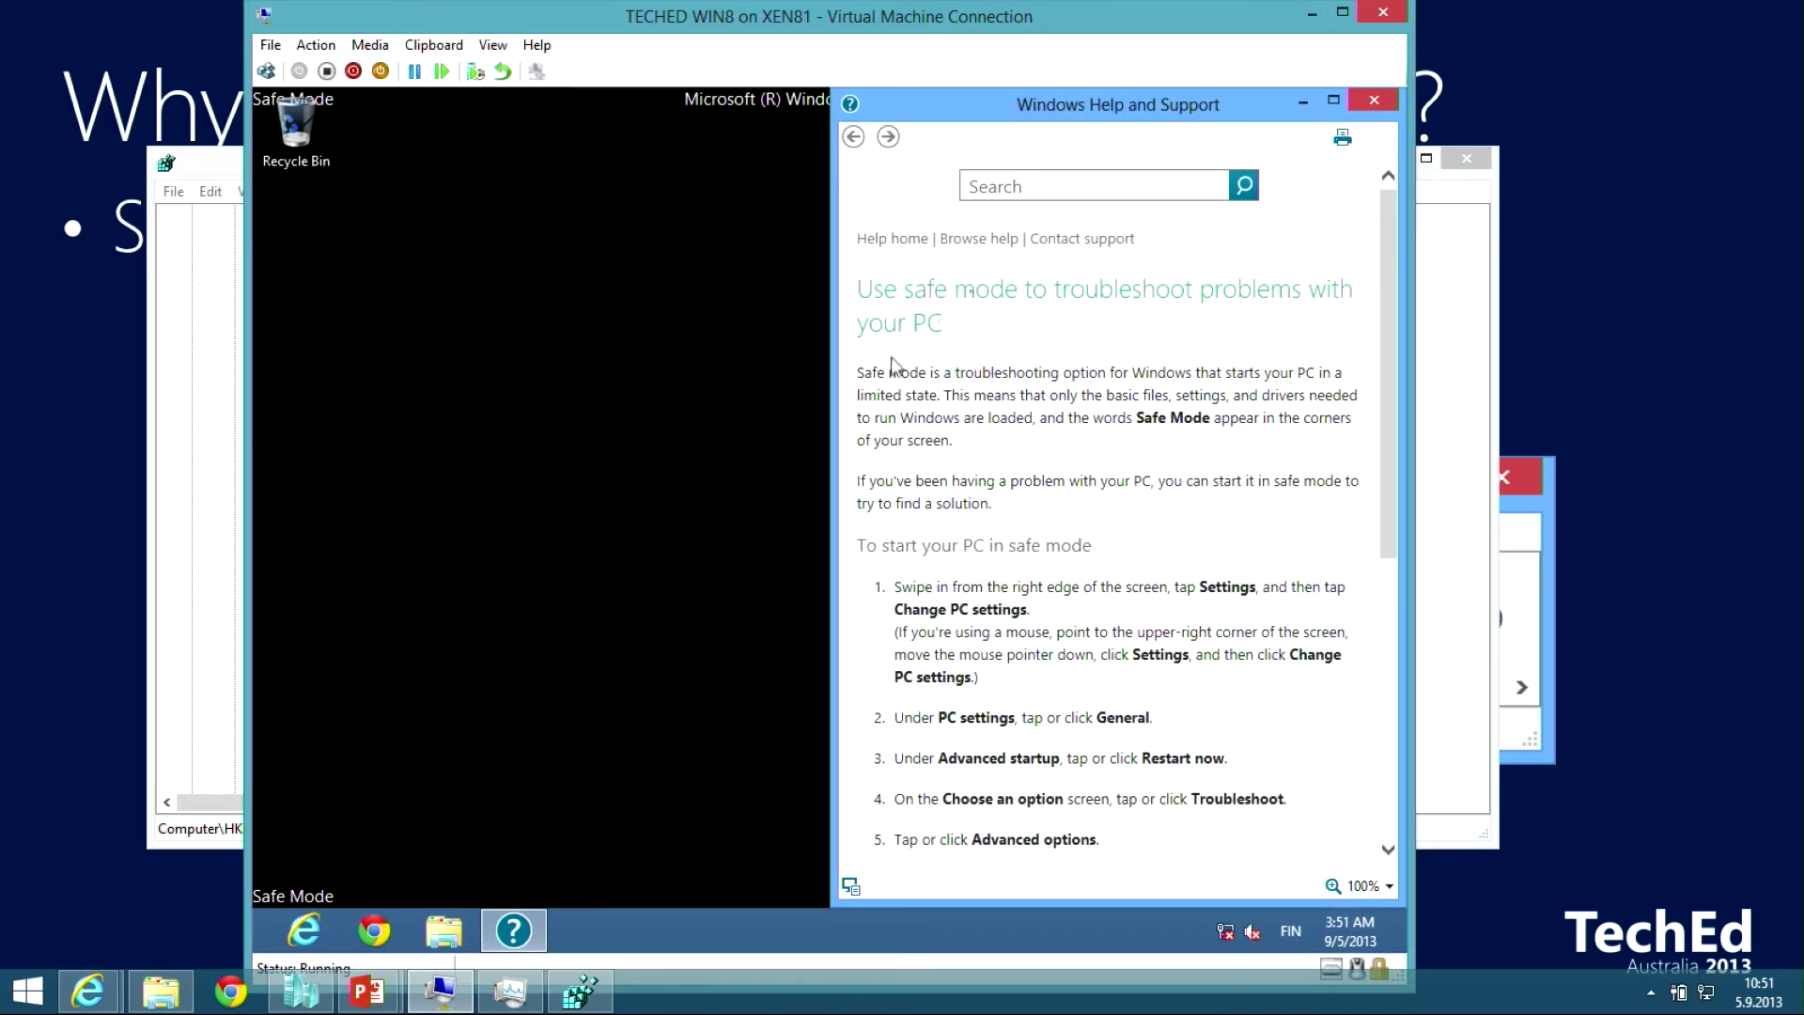
Close Windows Help and Support and open Programs and Features in the virtual machine by running appwiz.cpl.
click(1374, 103)
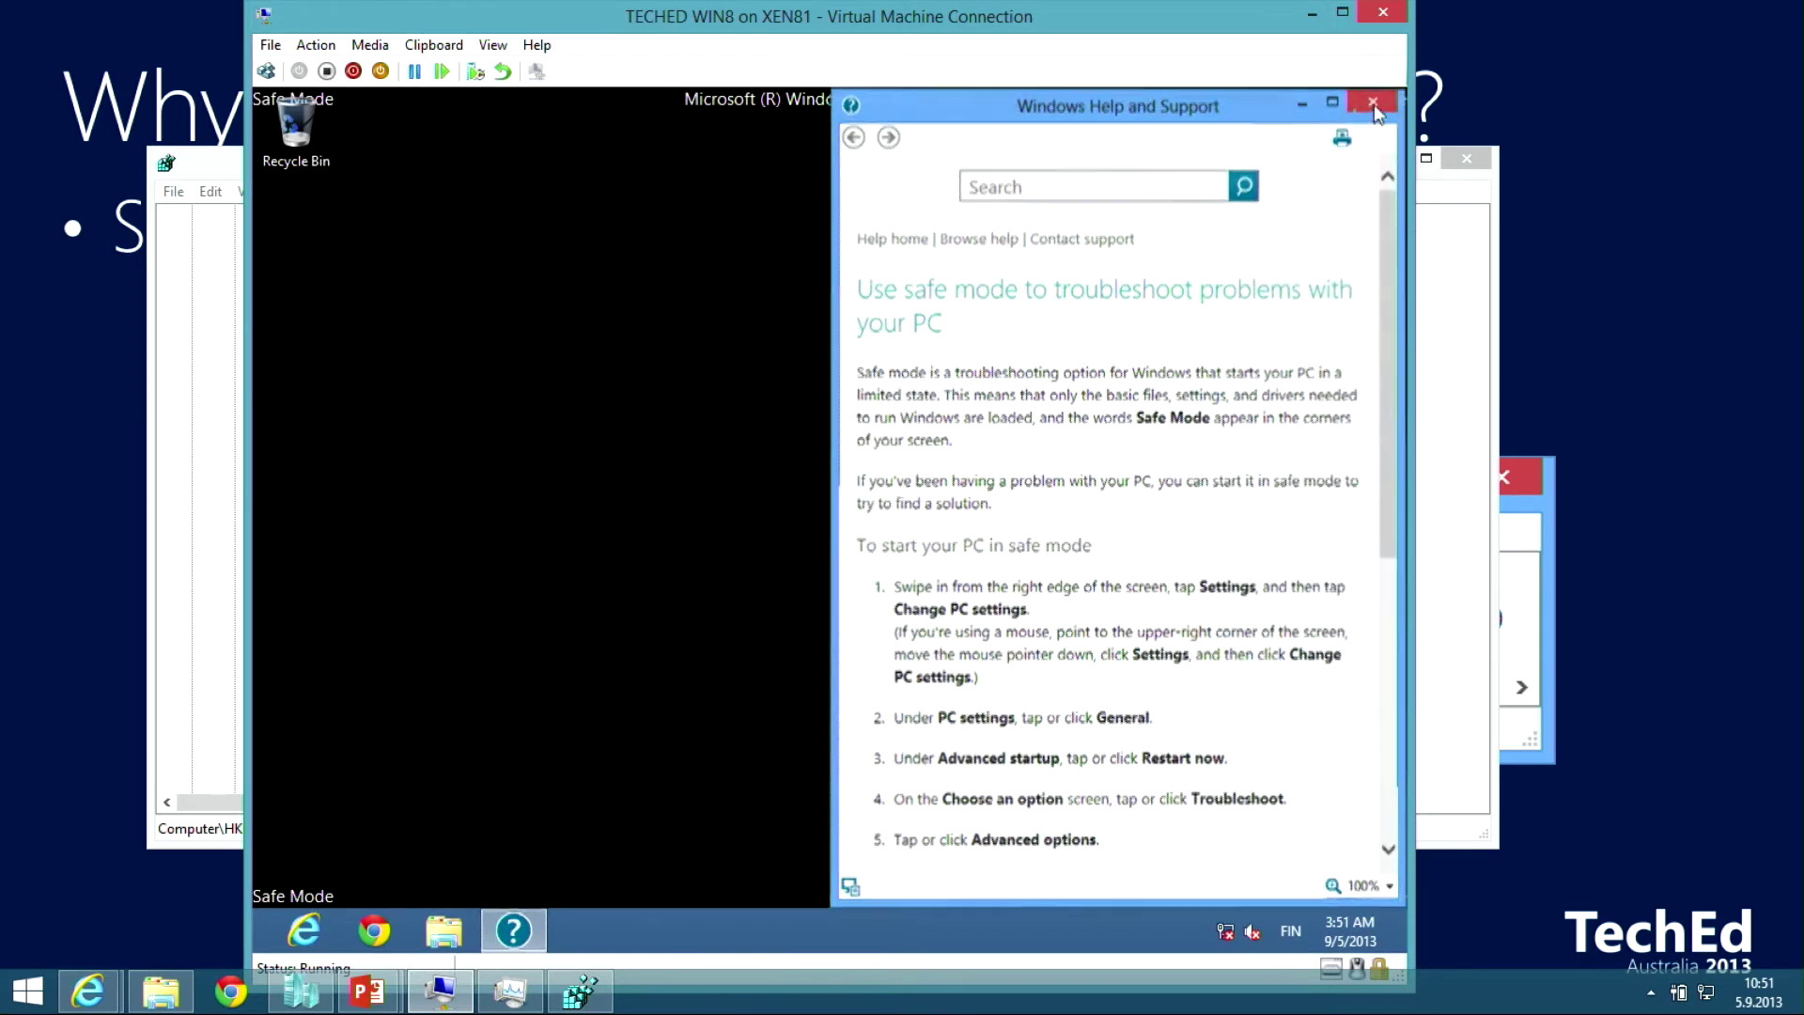
mouse_move(266, 944)
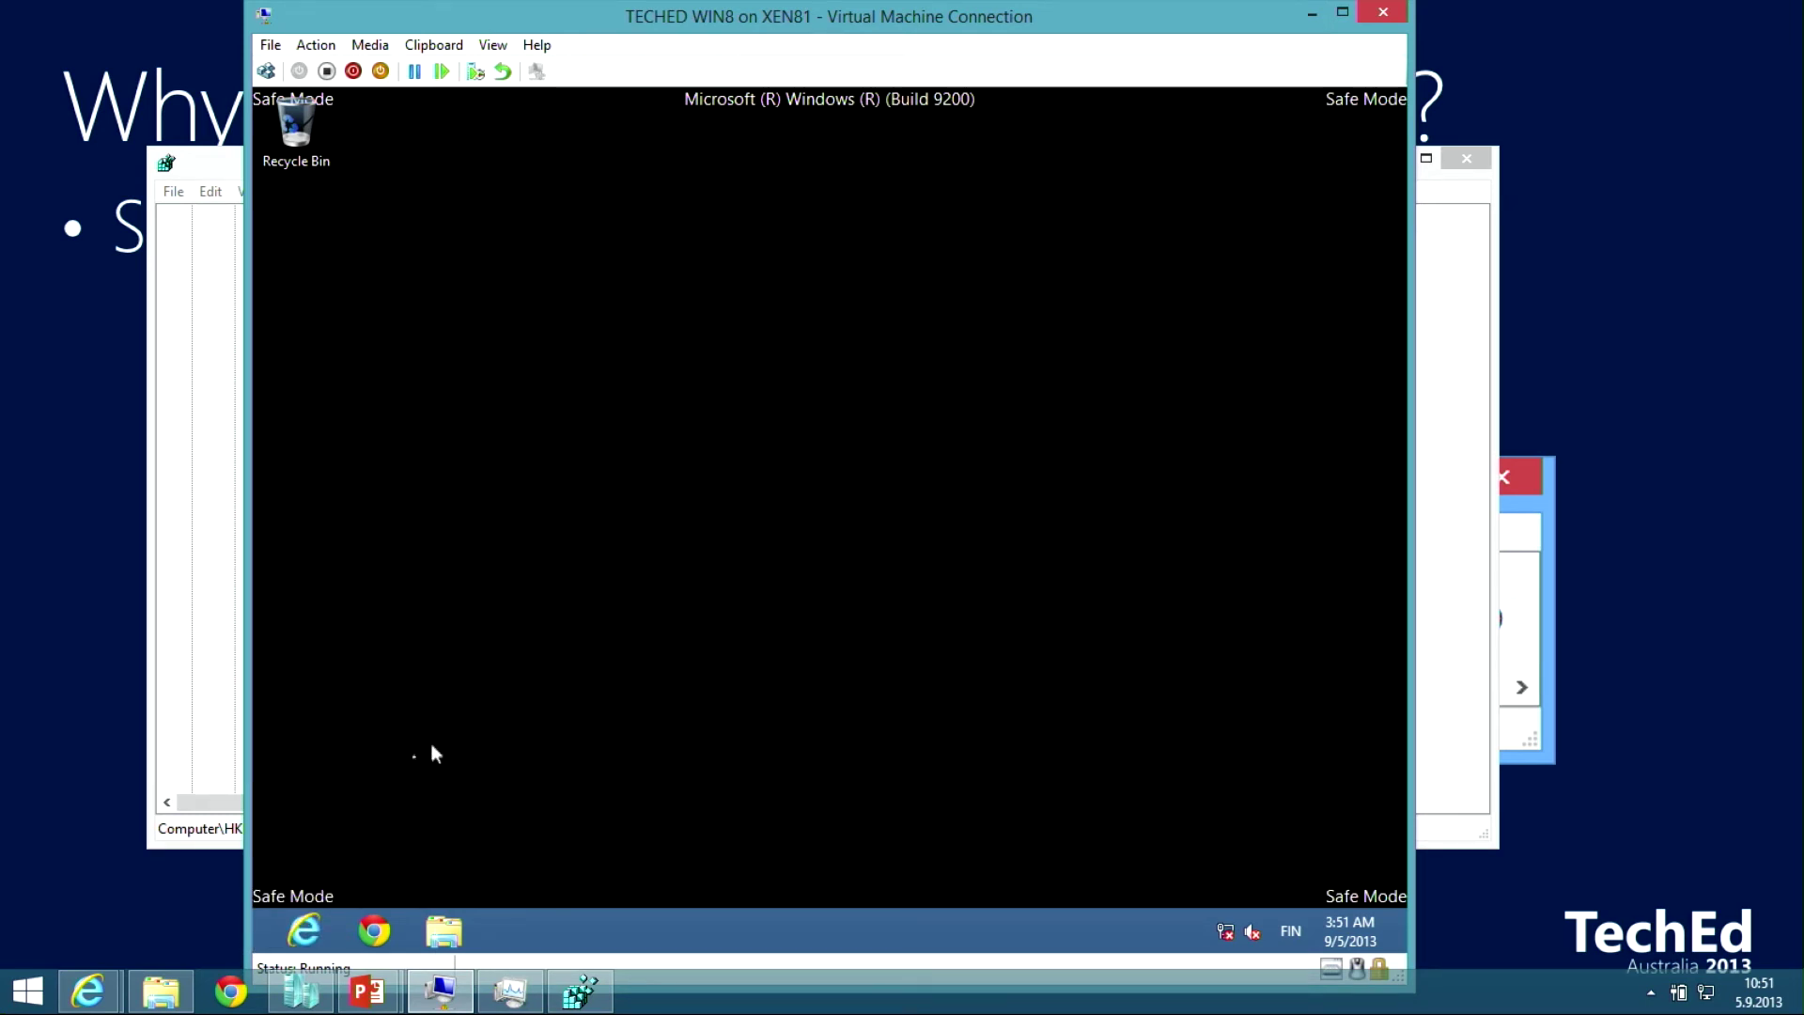
click(266, 943)
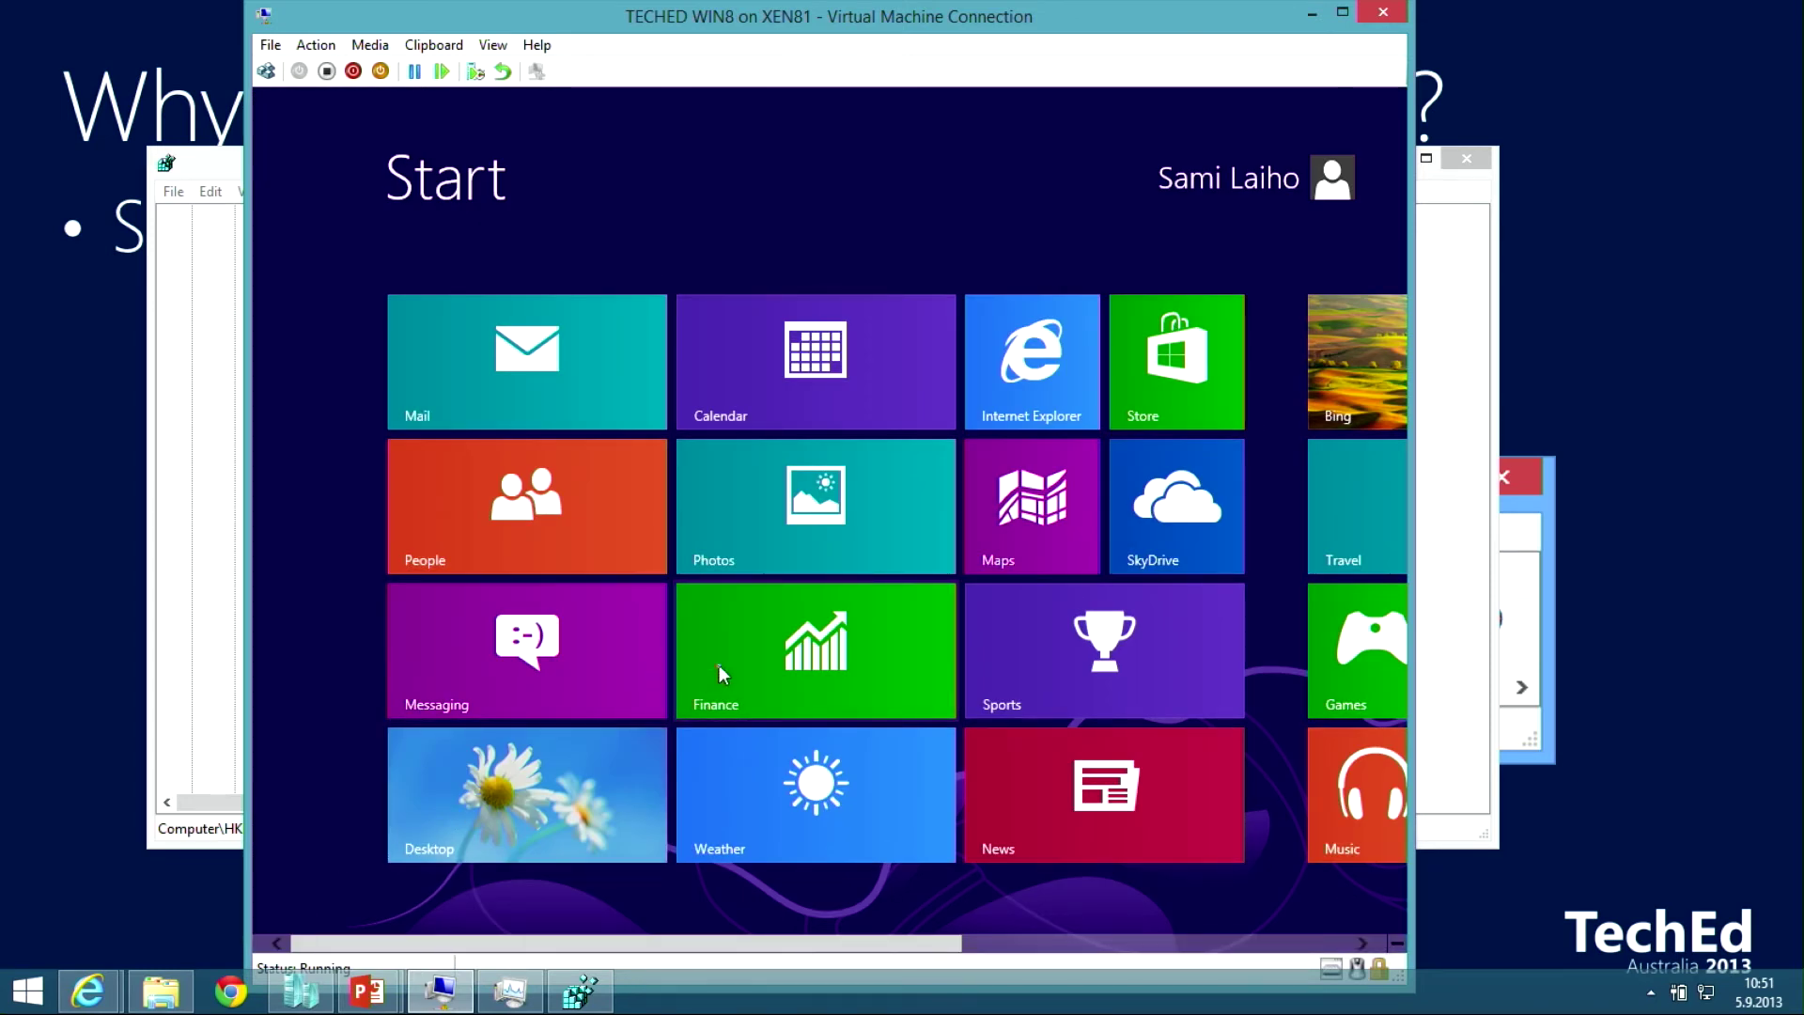
text(appwiz)
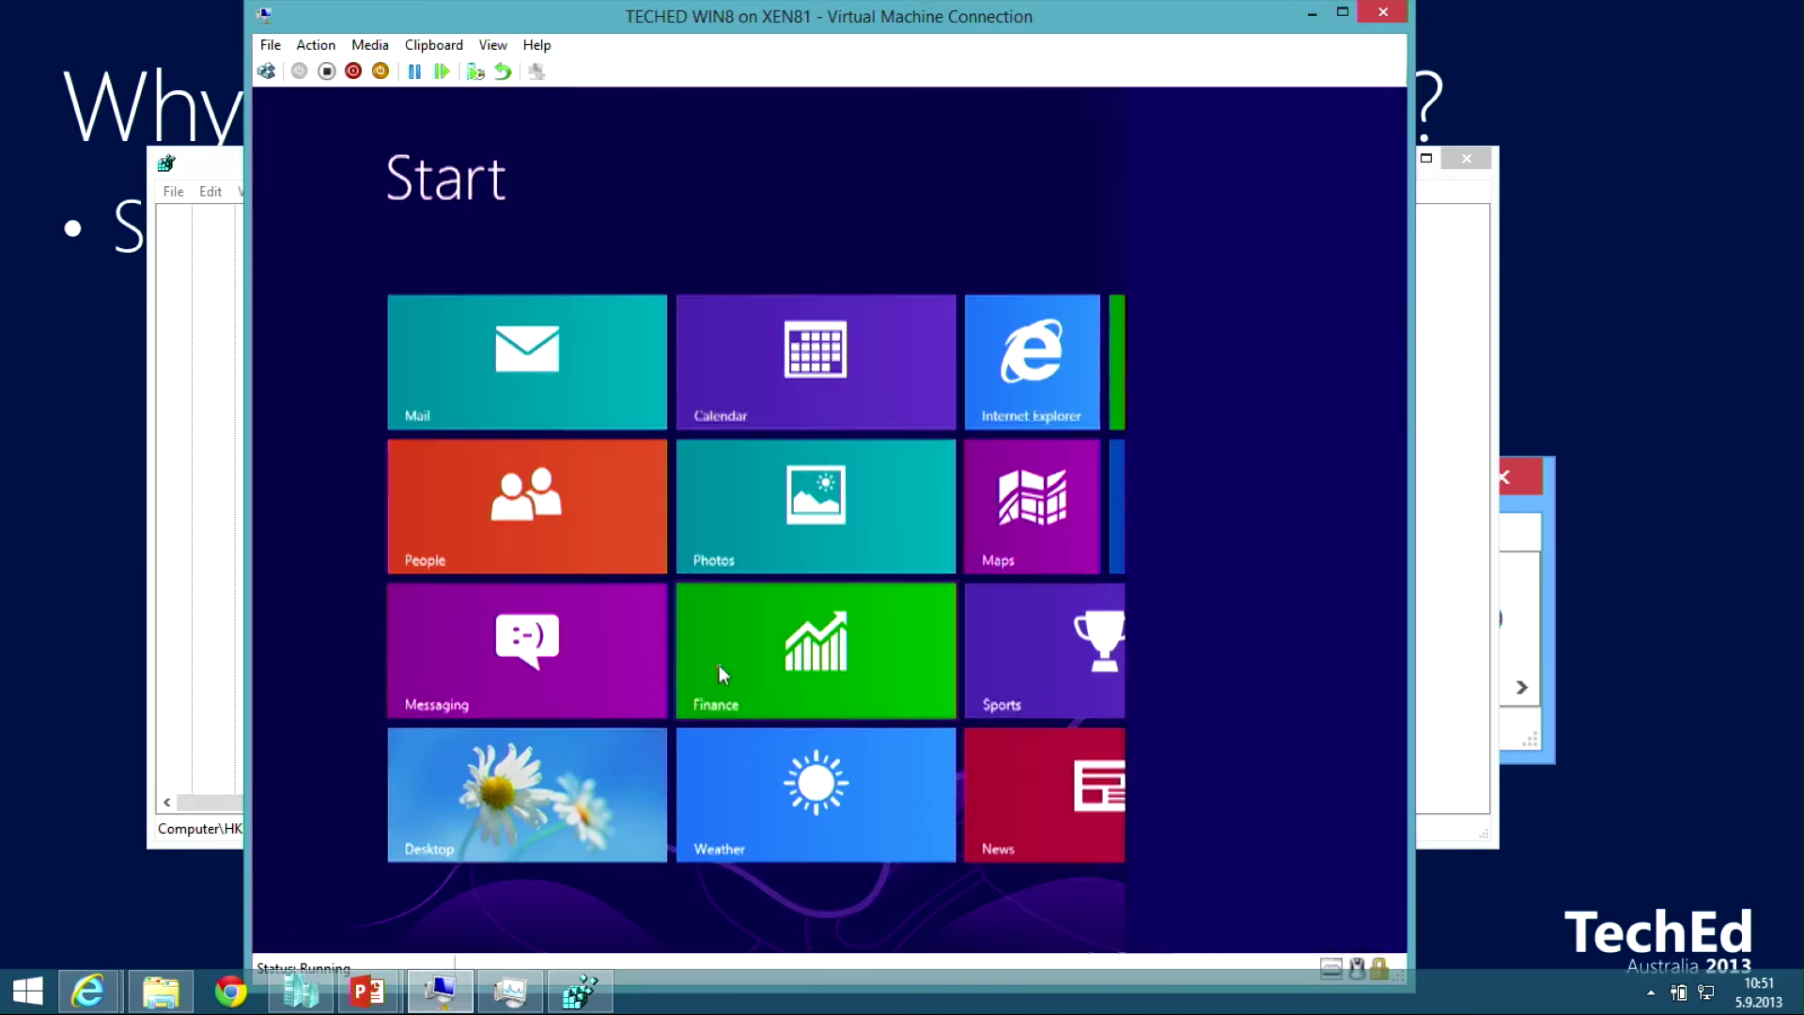
text(.cpl)
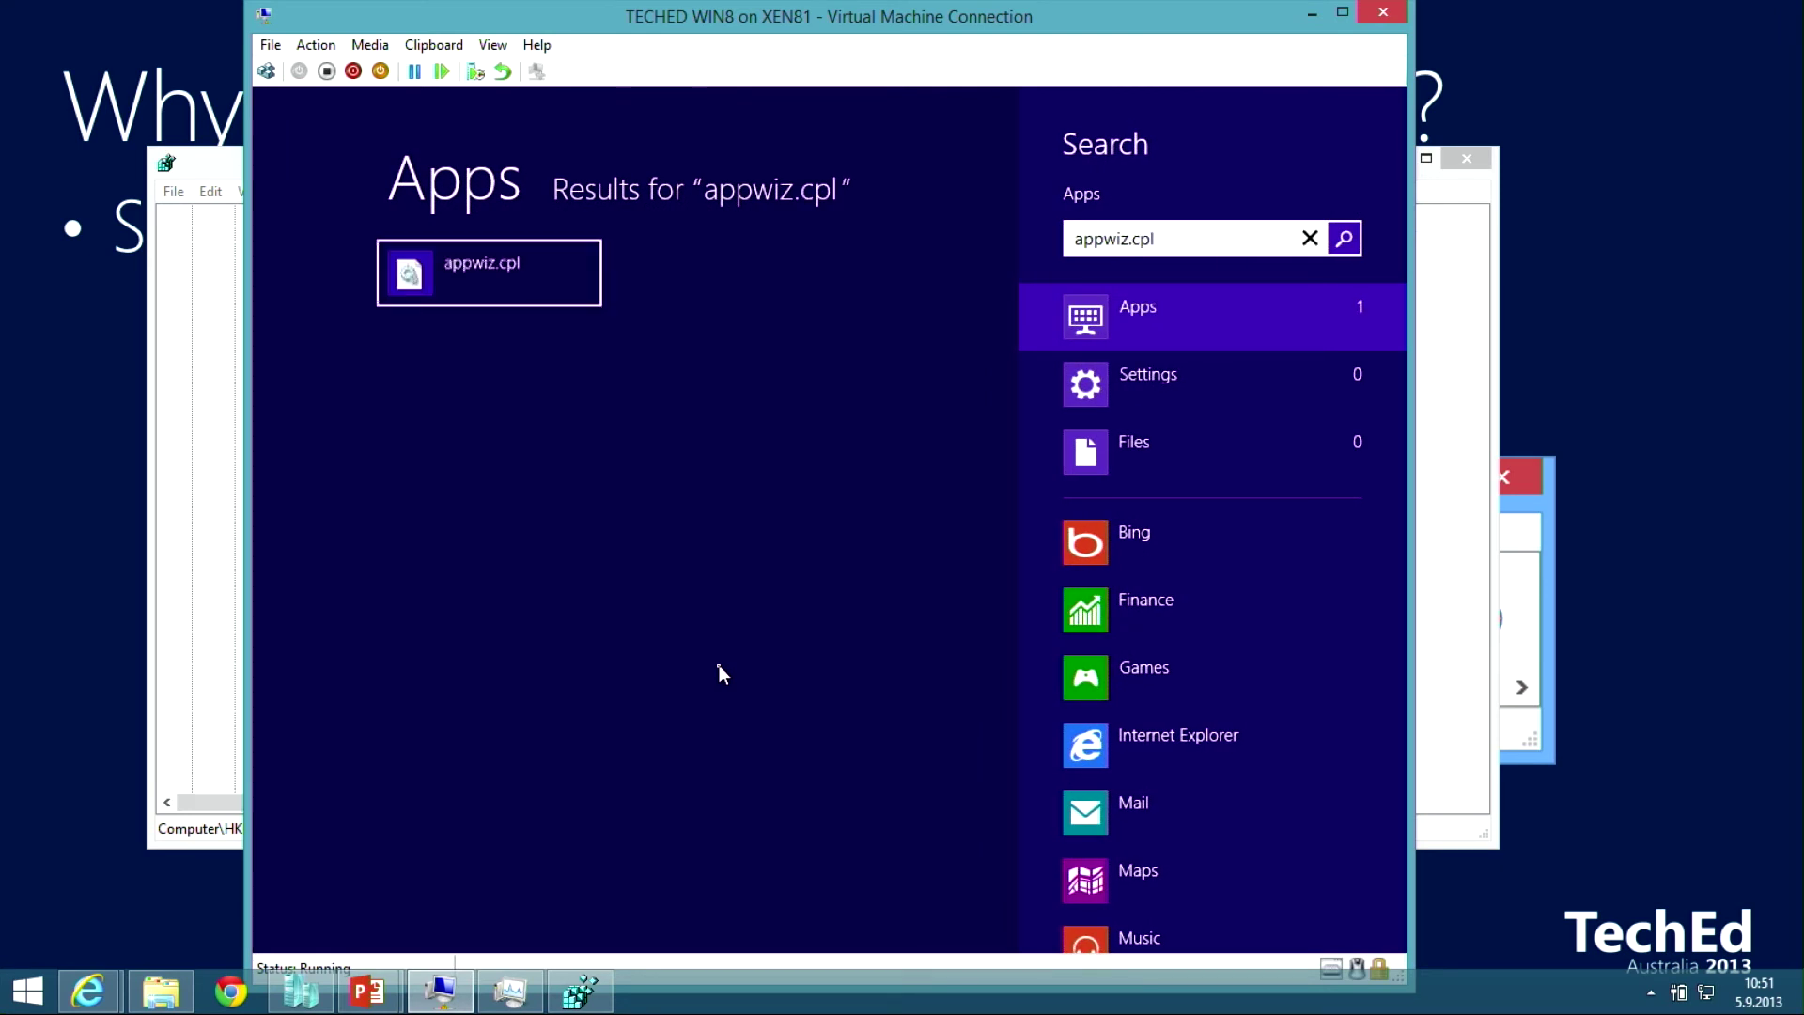
key(Return)
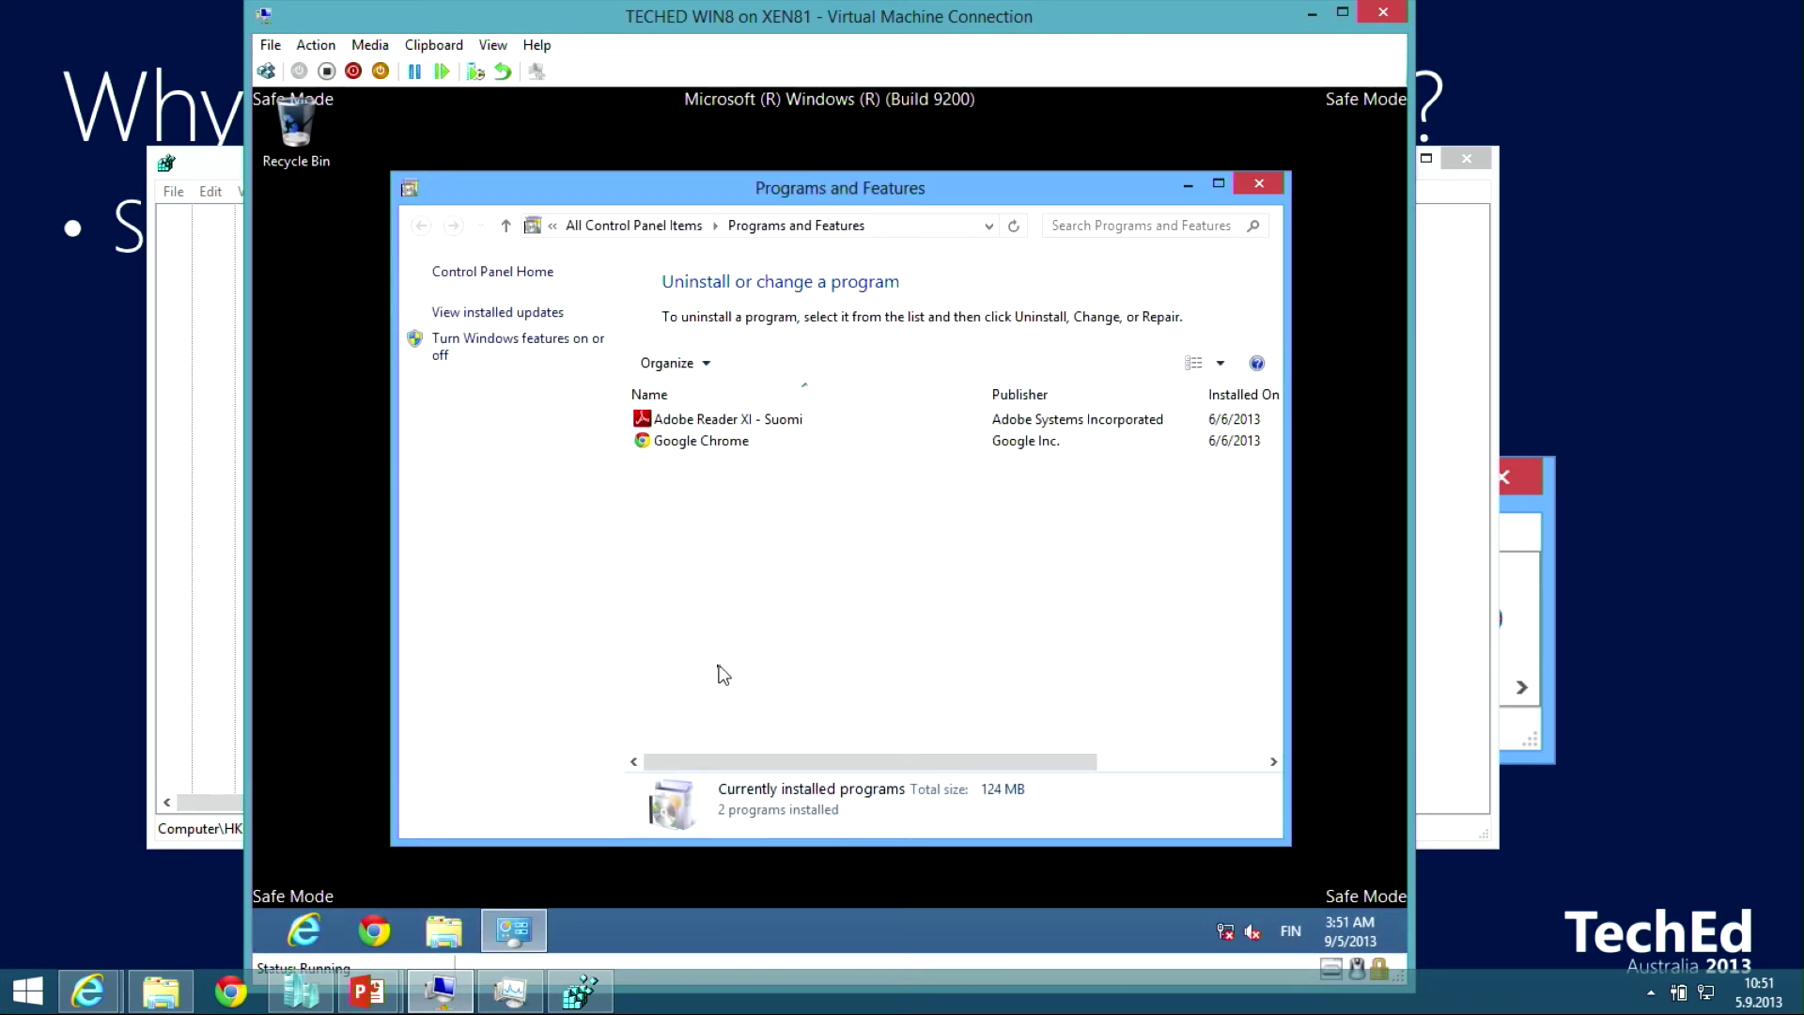
Try to uninstall Adobe Reader XI - Suomi in Safe Mode and dismiss the installer message.
click(717, 424)
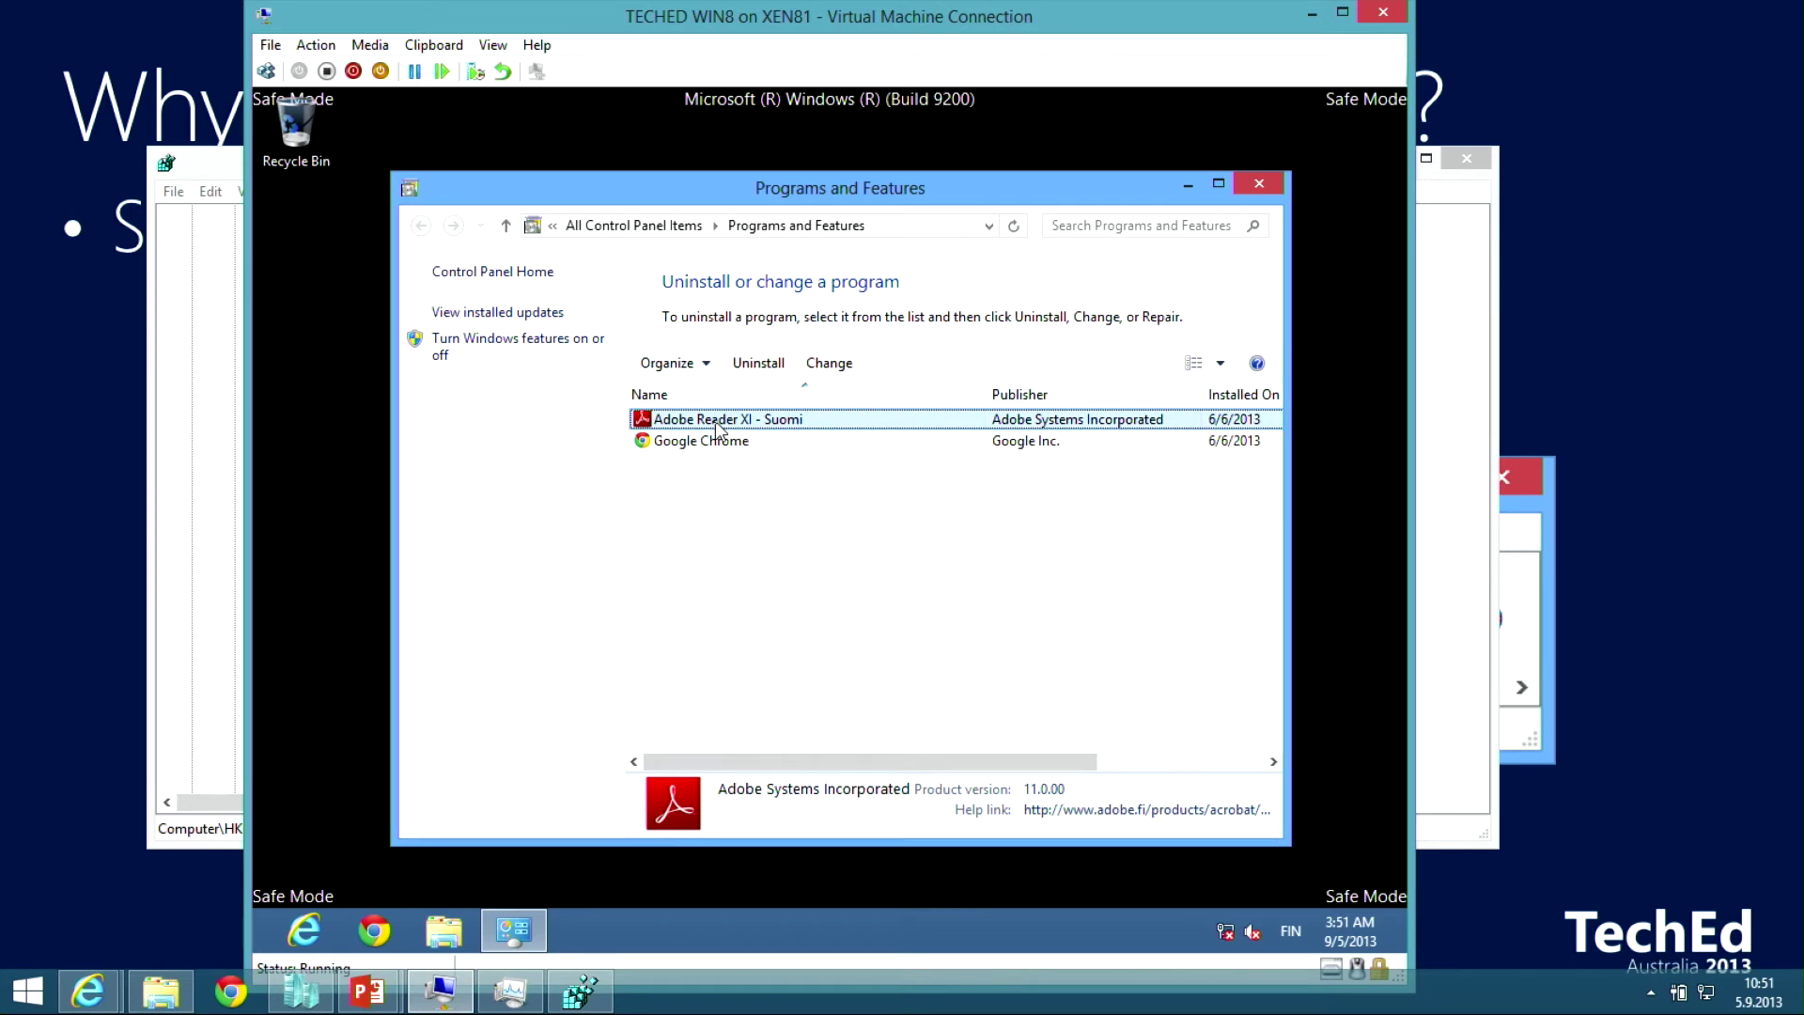
right_click(714, 421)
click(737, 442)
click(941, 506)
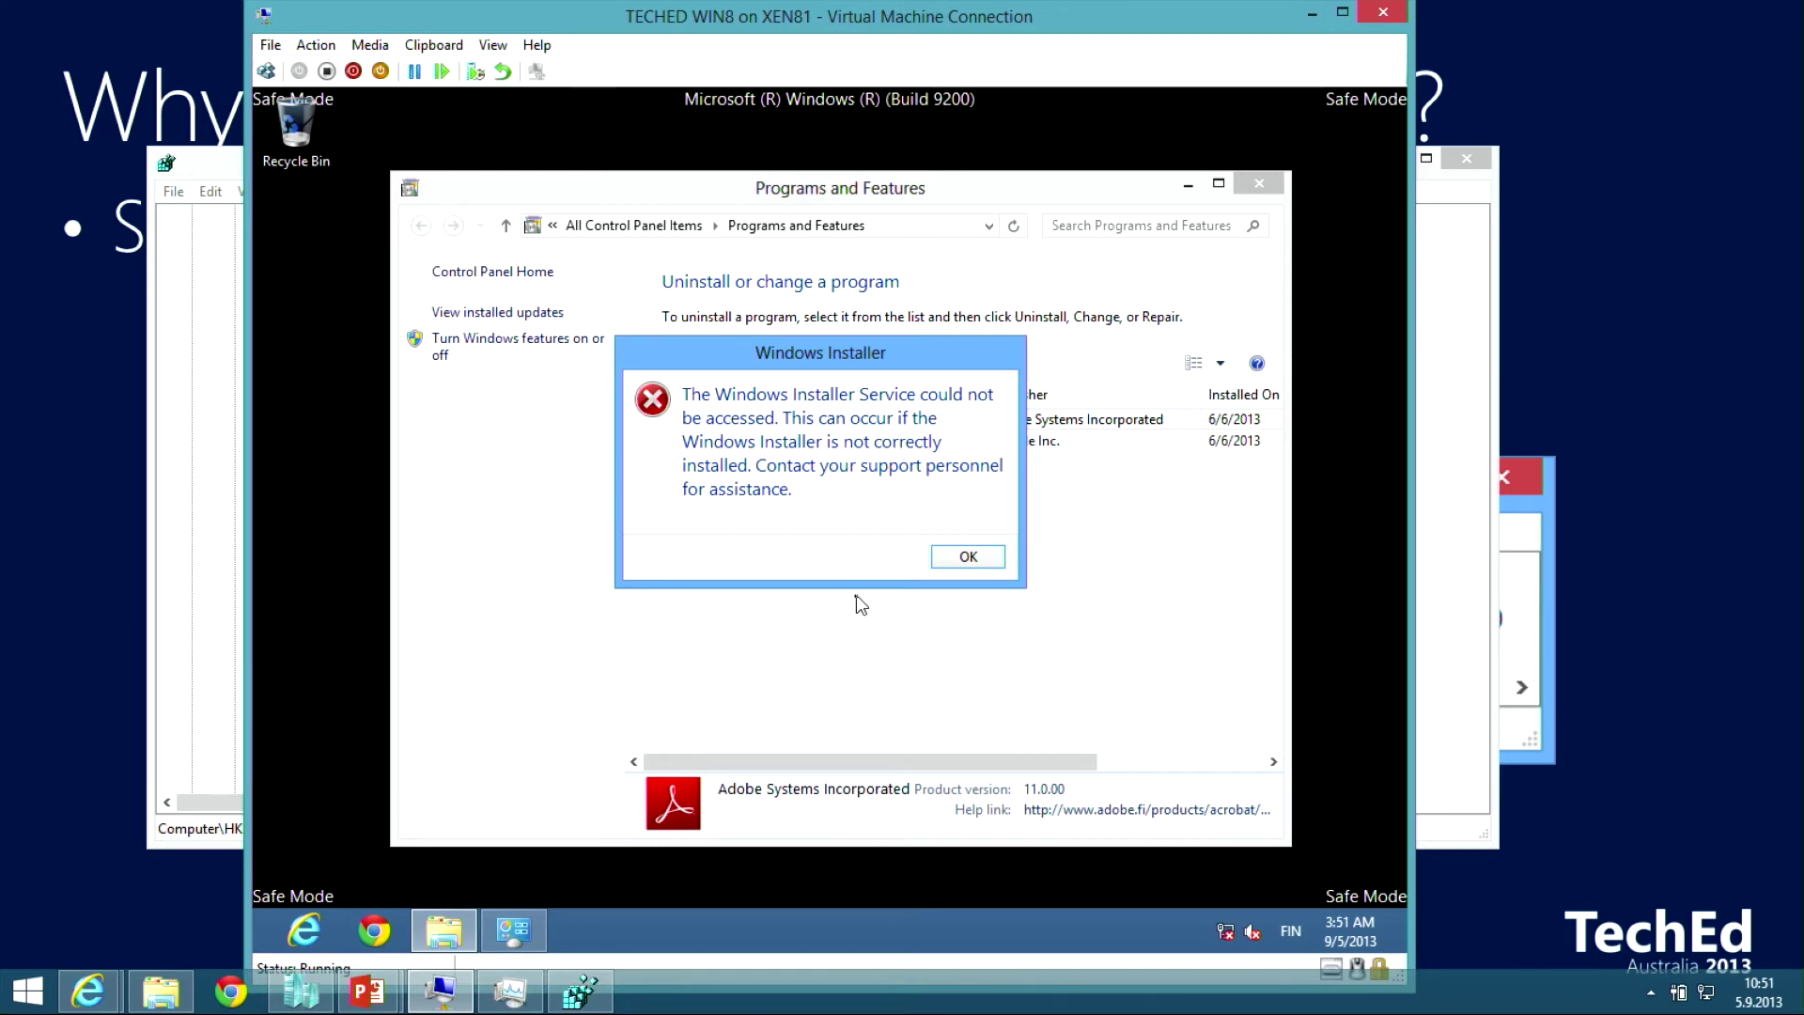
click(939, 556)
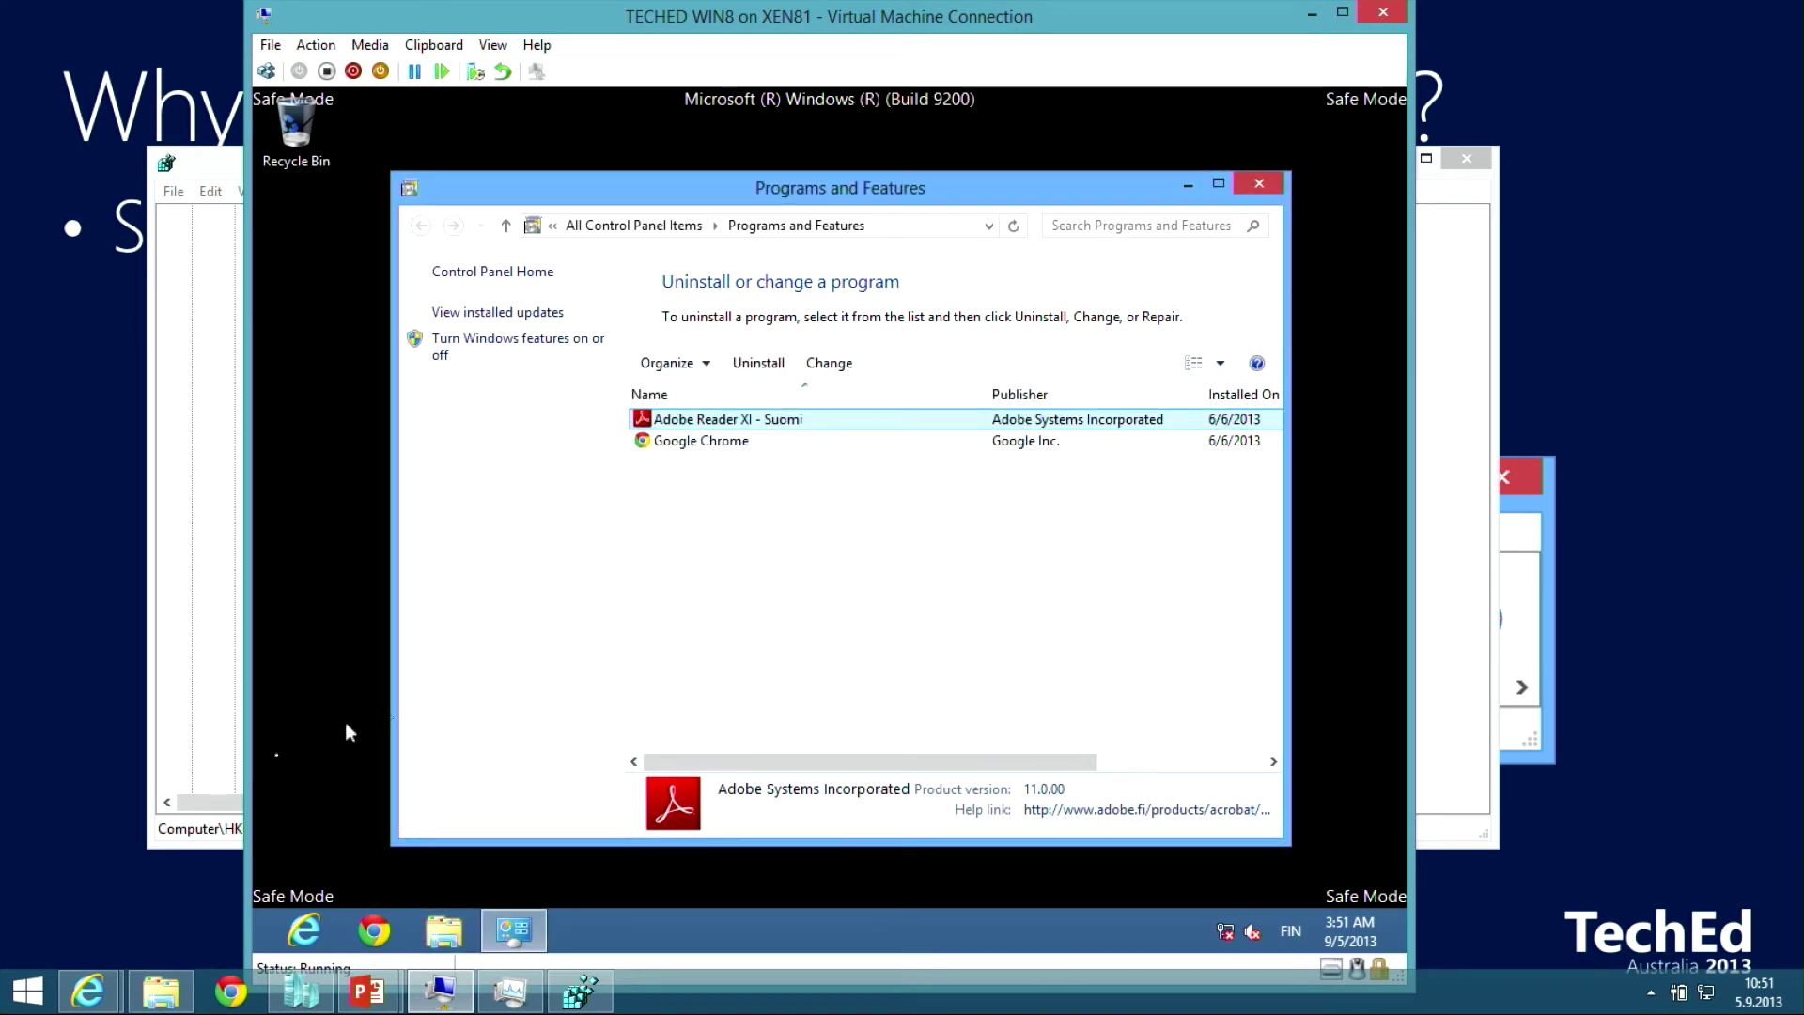
Open the Services console in the virtual machine by running services.msc.
click(265, 949)
text(service)
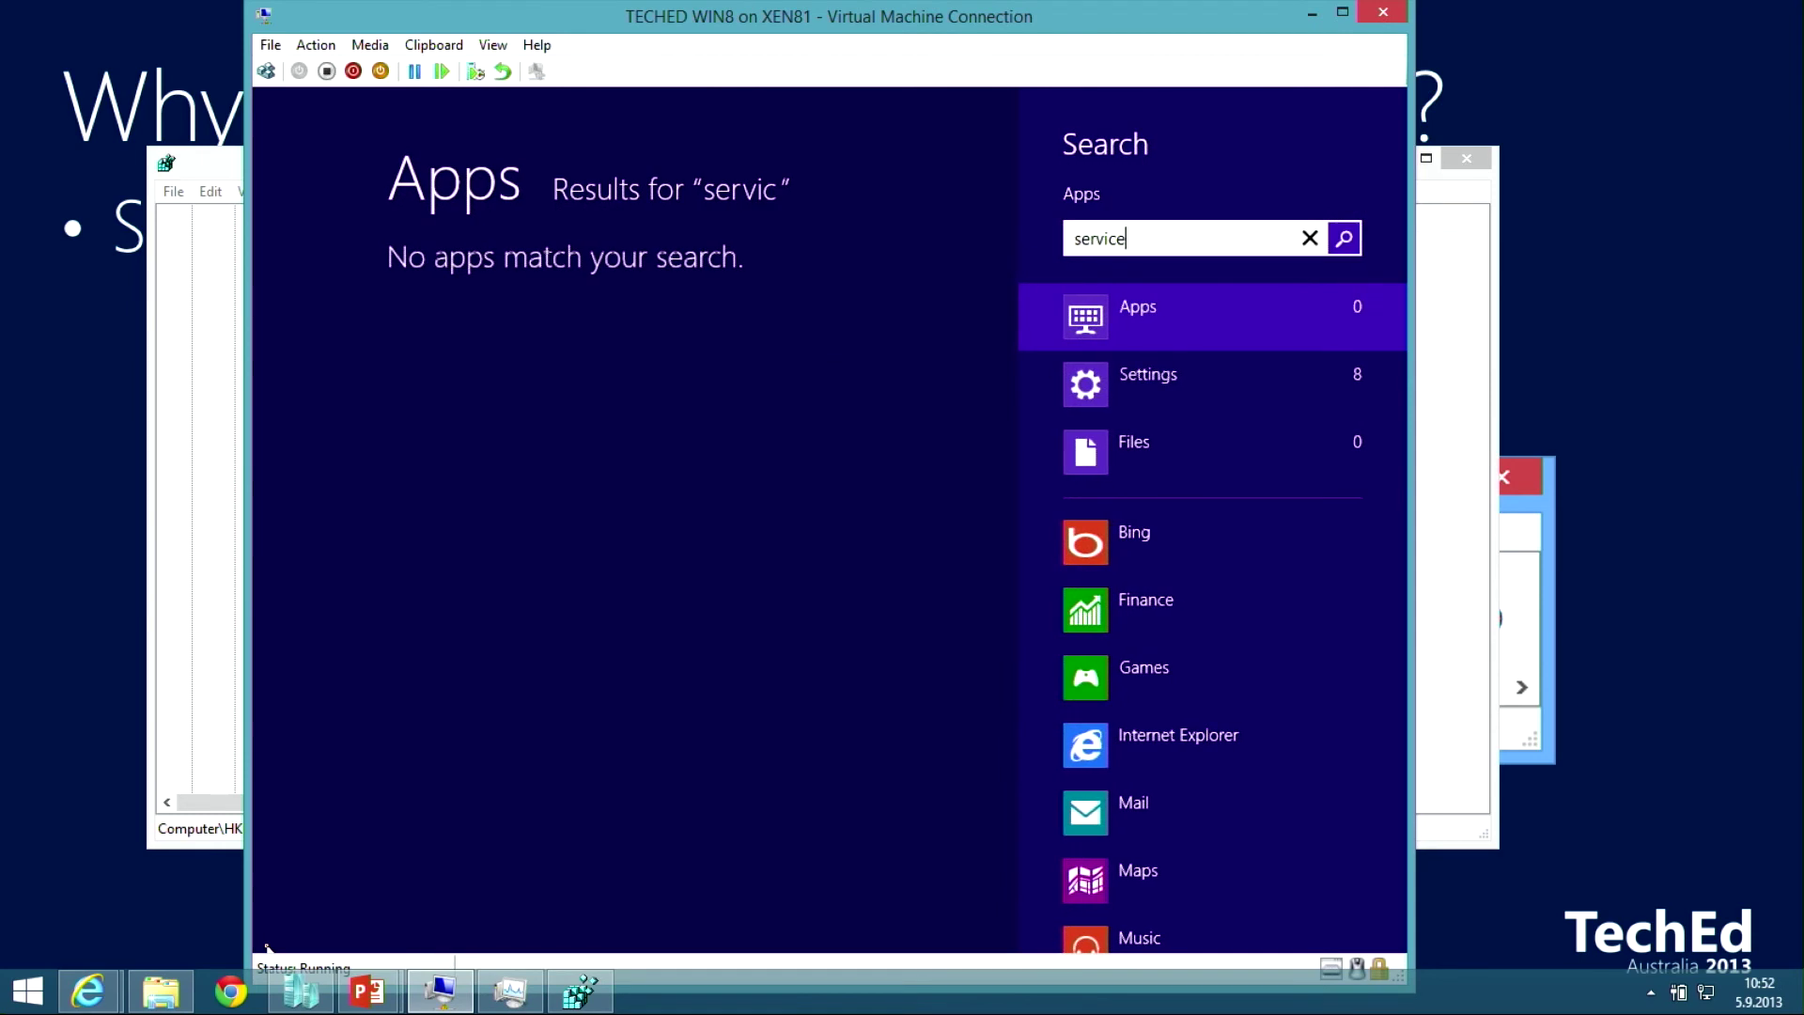
text(s.msc)
key(Return)
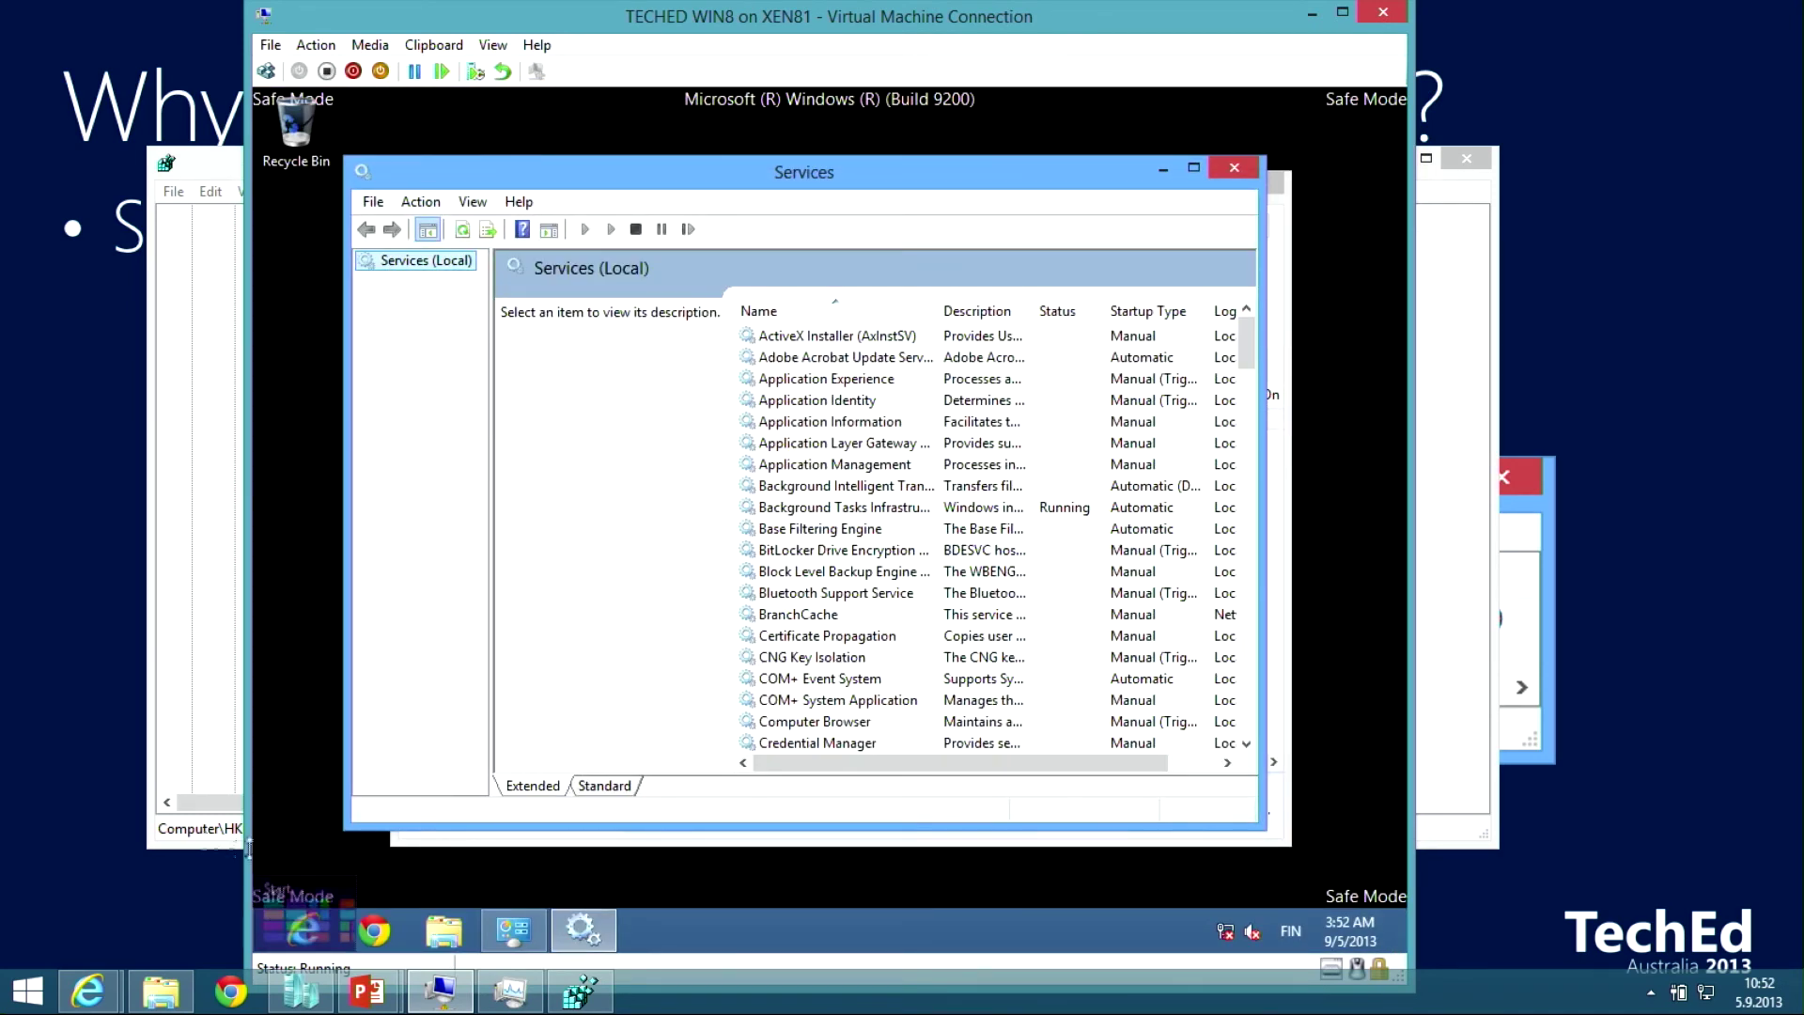
Find the Windows Installer service in the list, try to start it and dismiss the message.
click(808, 486)
text(wi)
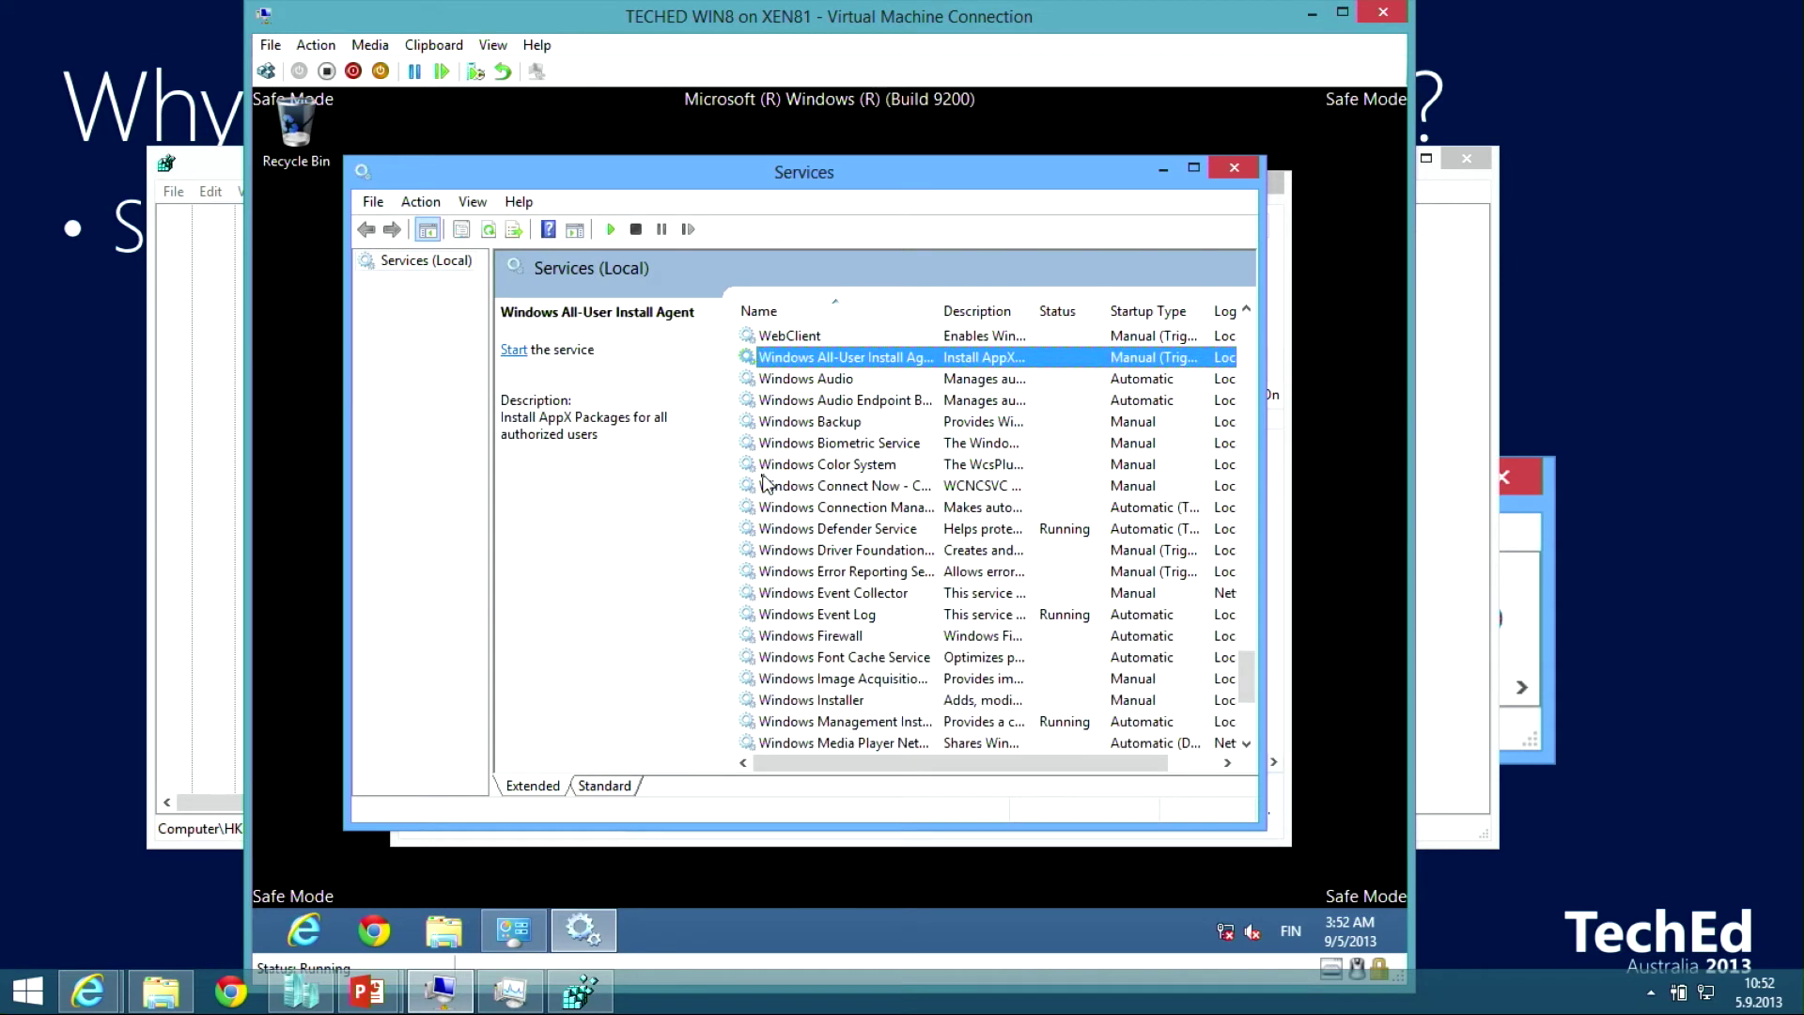
scroll(851, 599, down, 2)
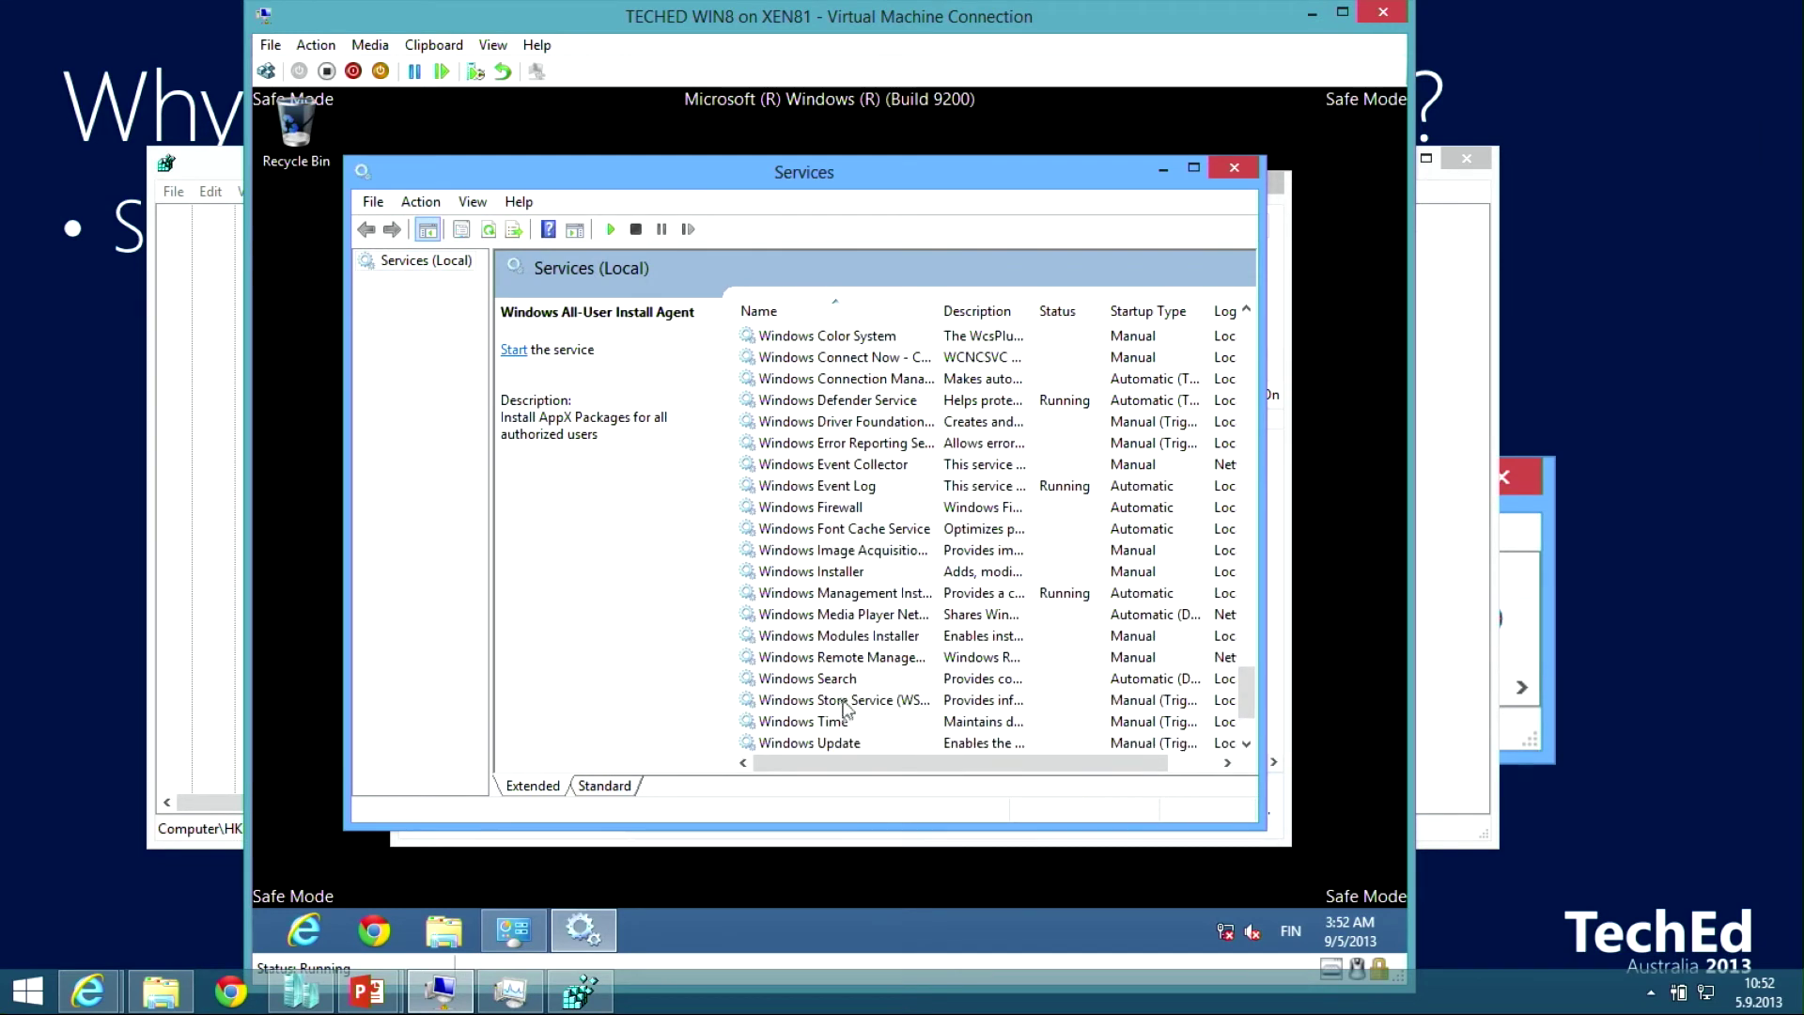
click(827, 572)
right_click(850, 572)
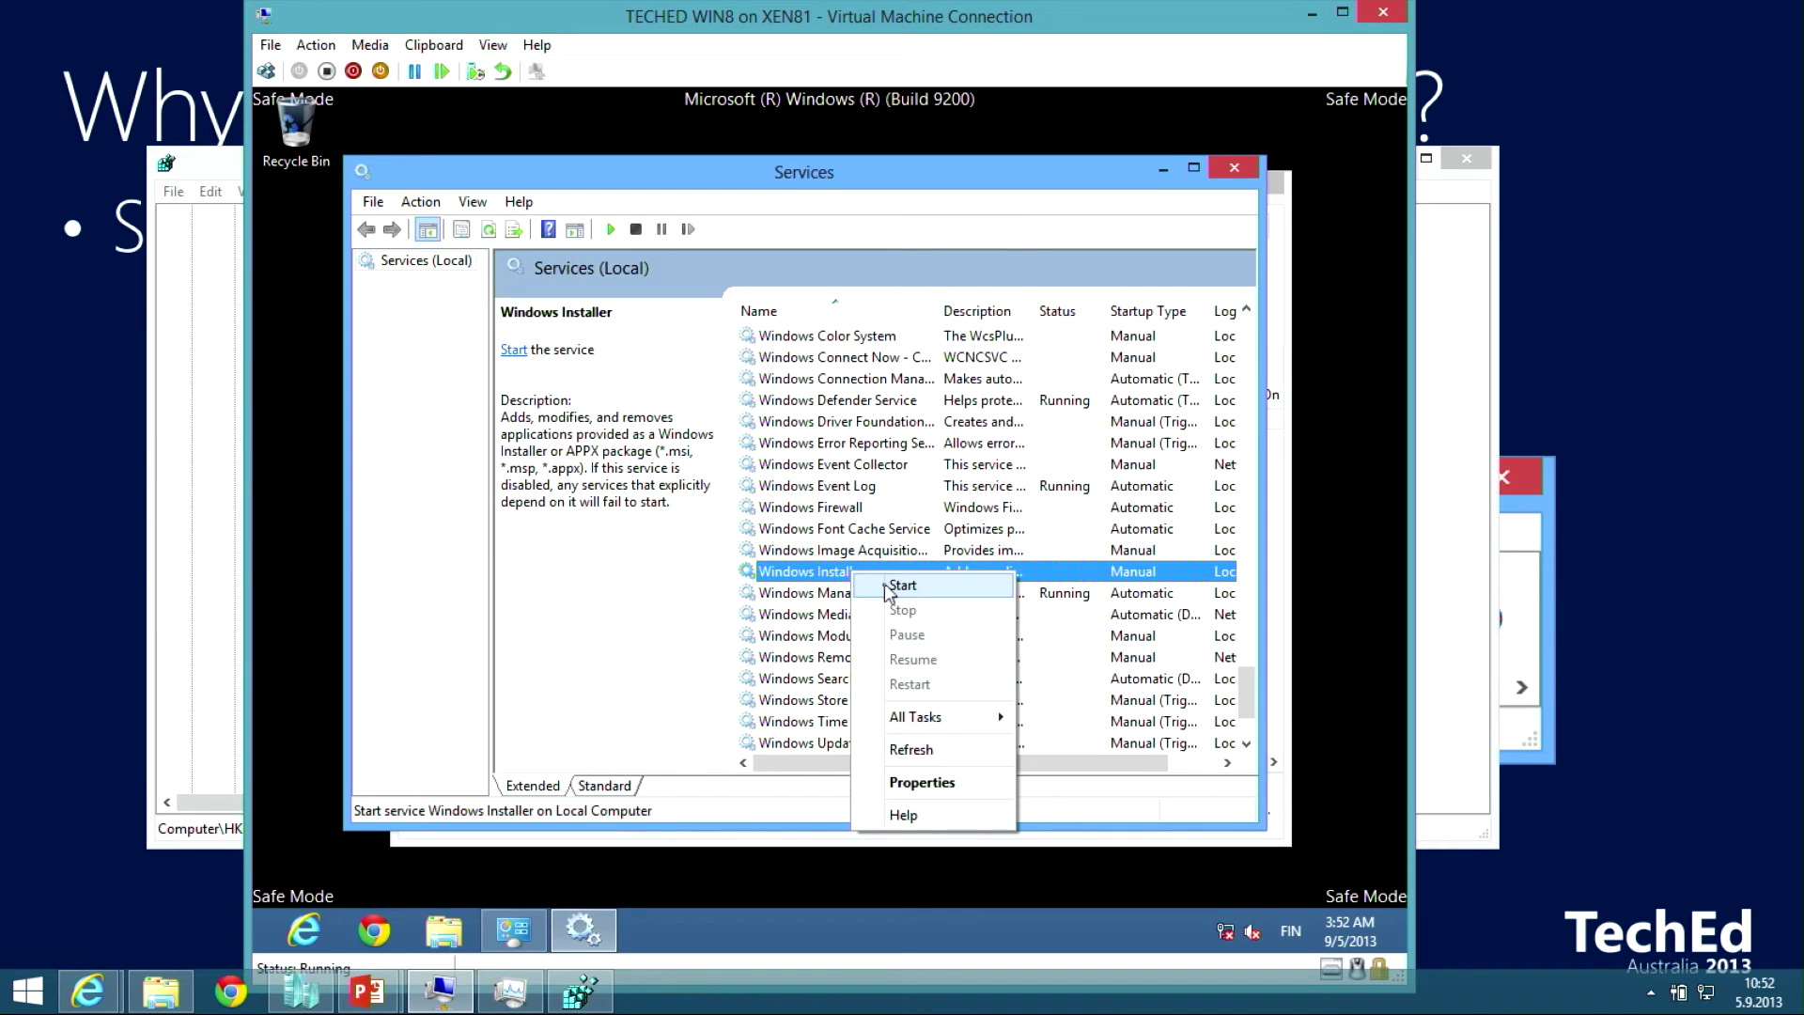
click(886, 586)
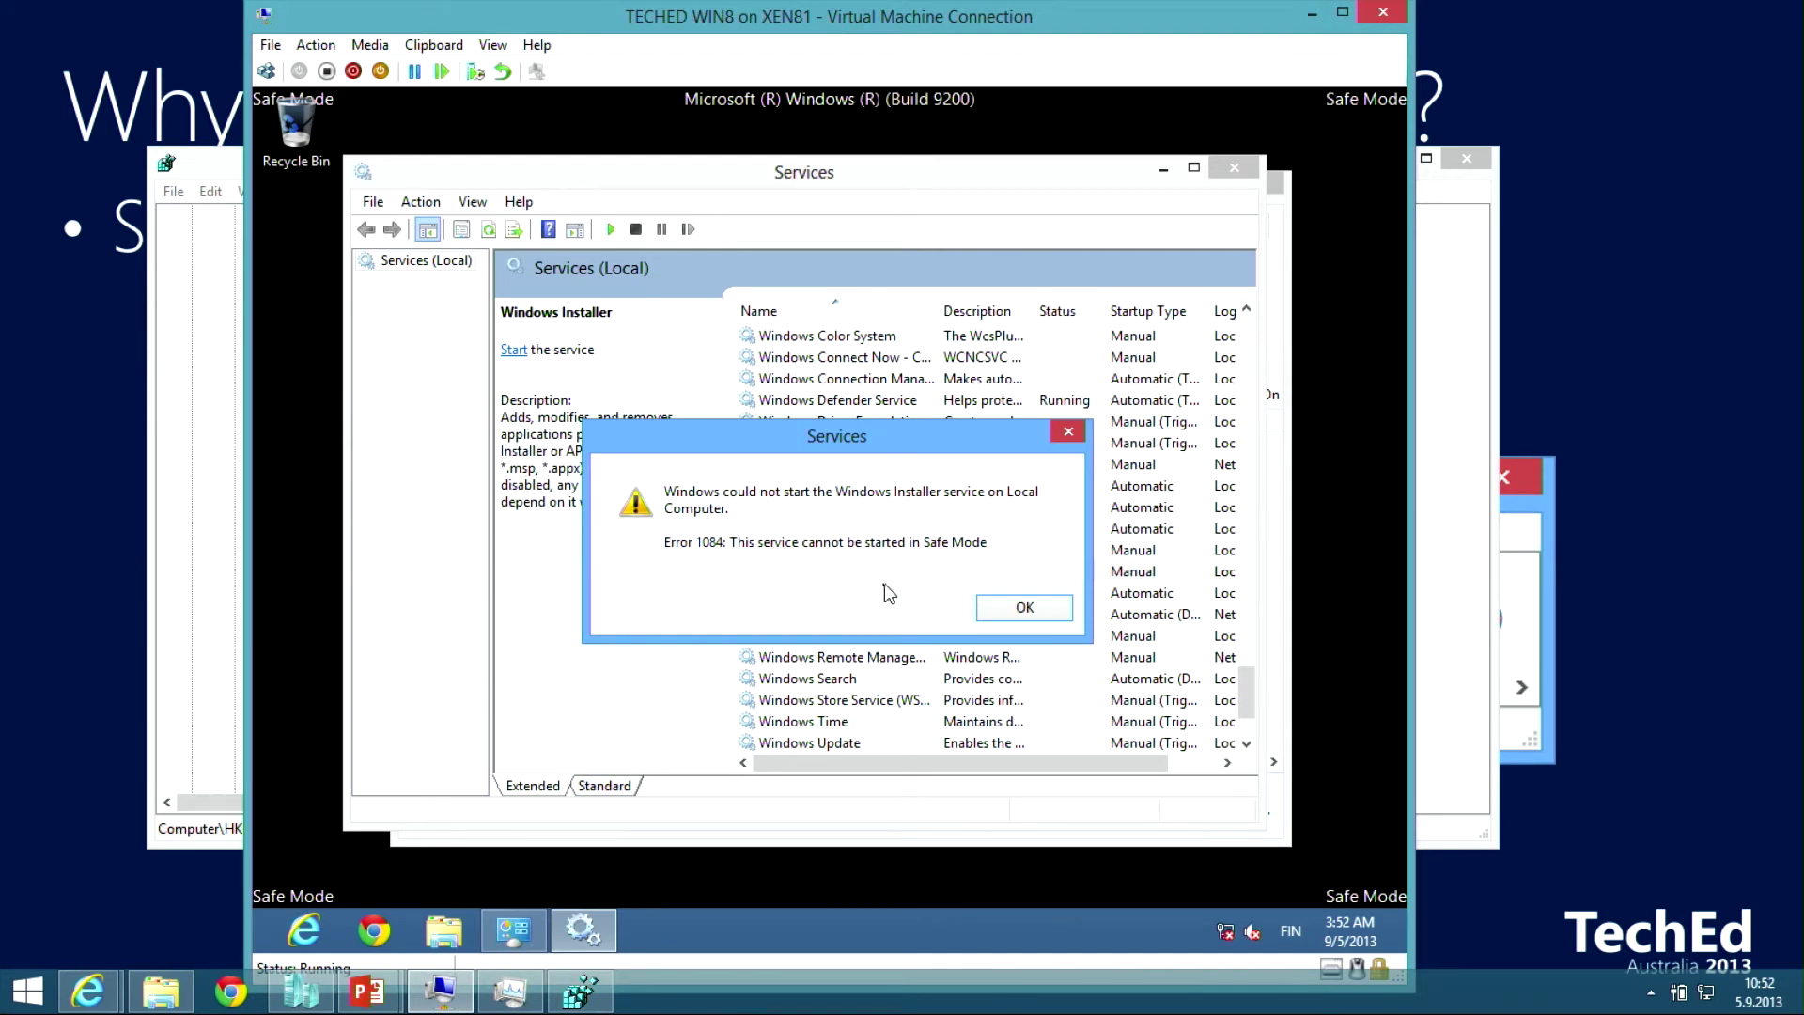
click(1024, 608)
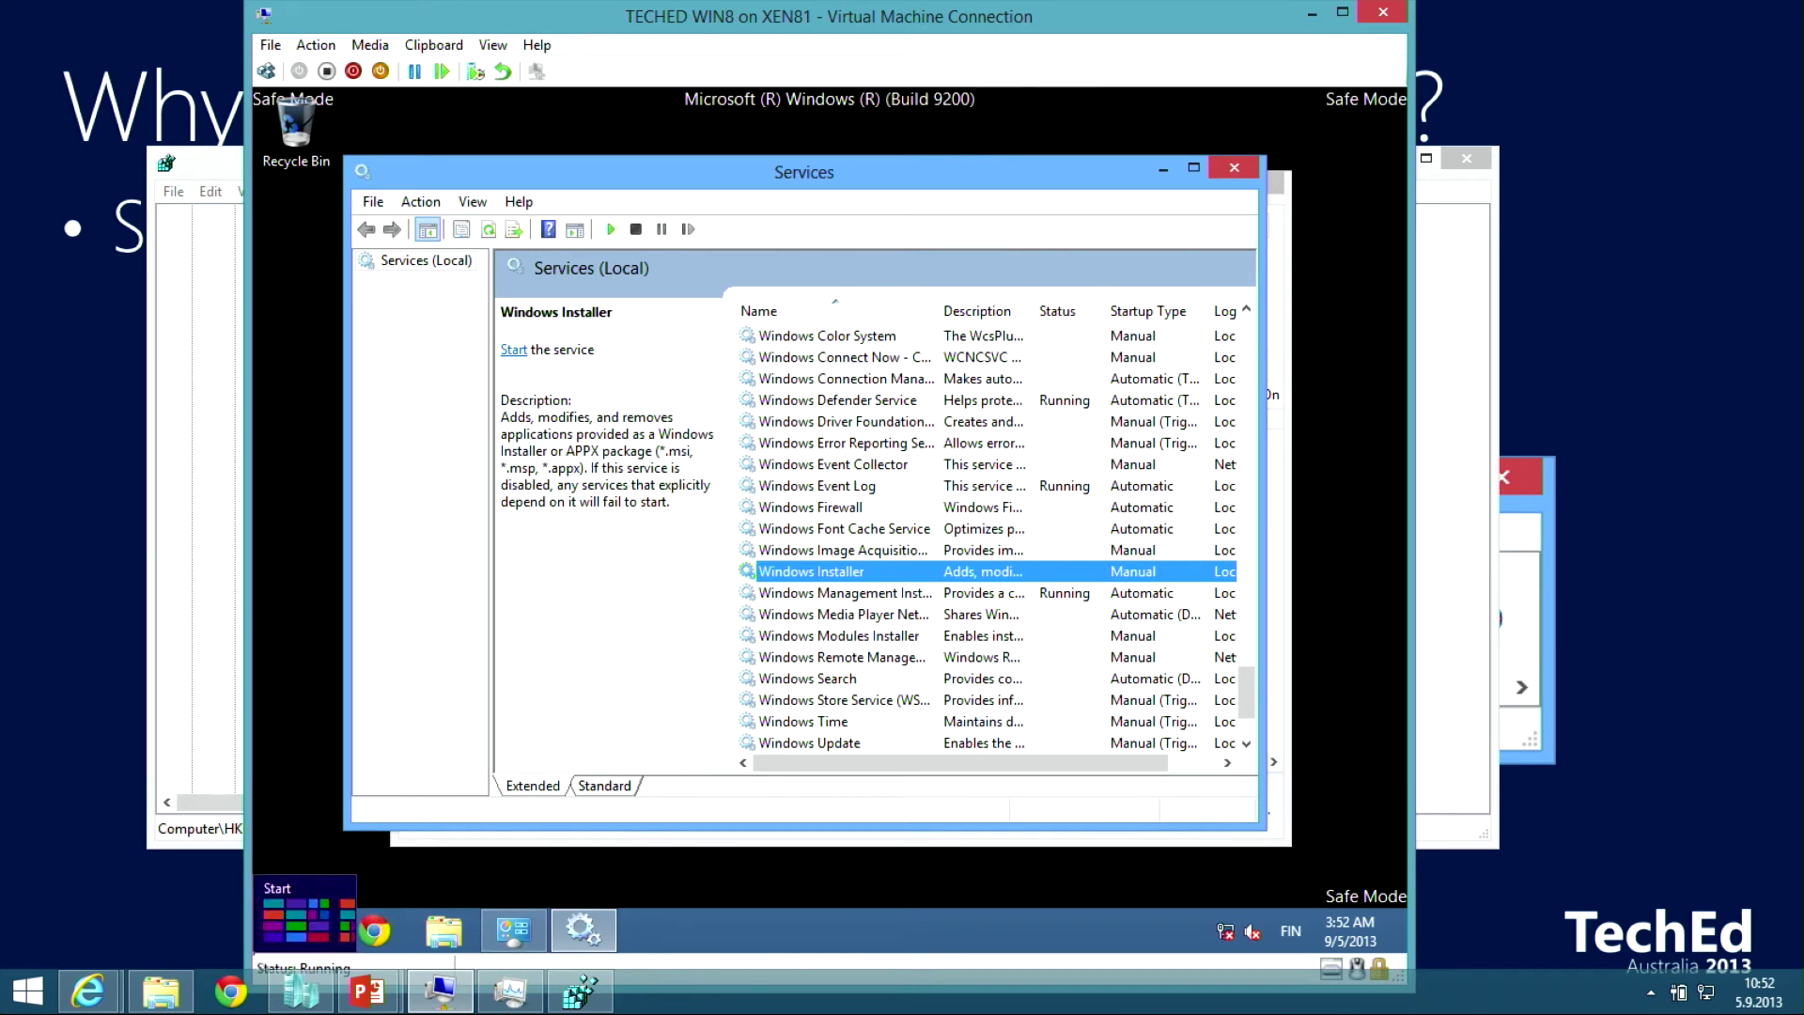
Run regedit in the virtual machine and expand HKEY_LOCAL_MACHINE\SYSTEM\CurrentControlSet.
click(265, 945)
text(regedit)
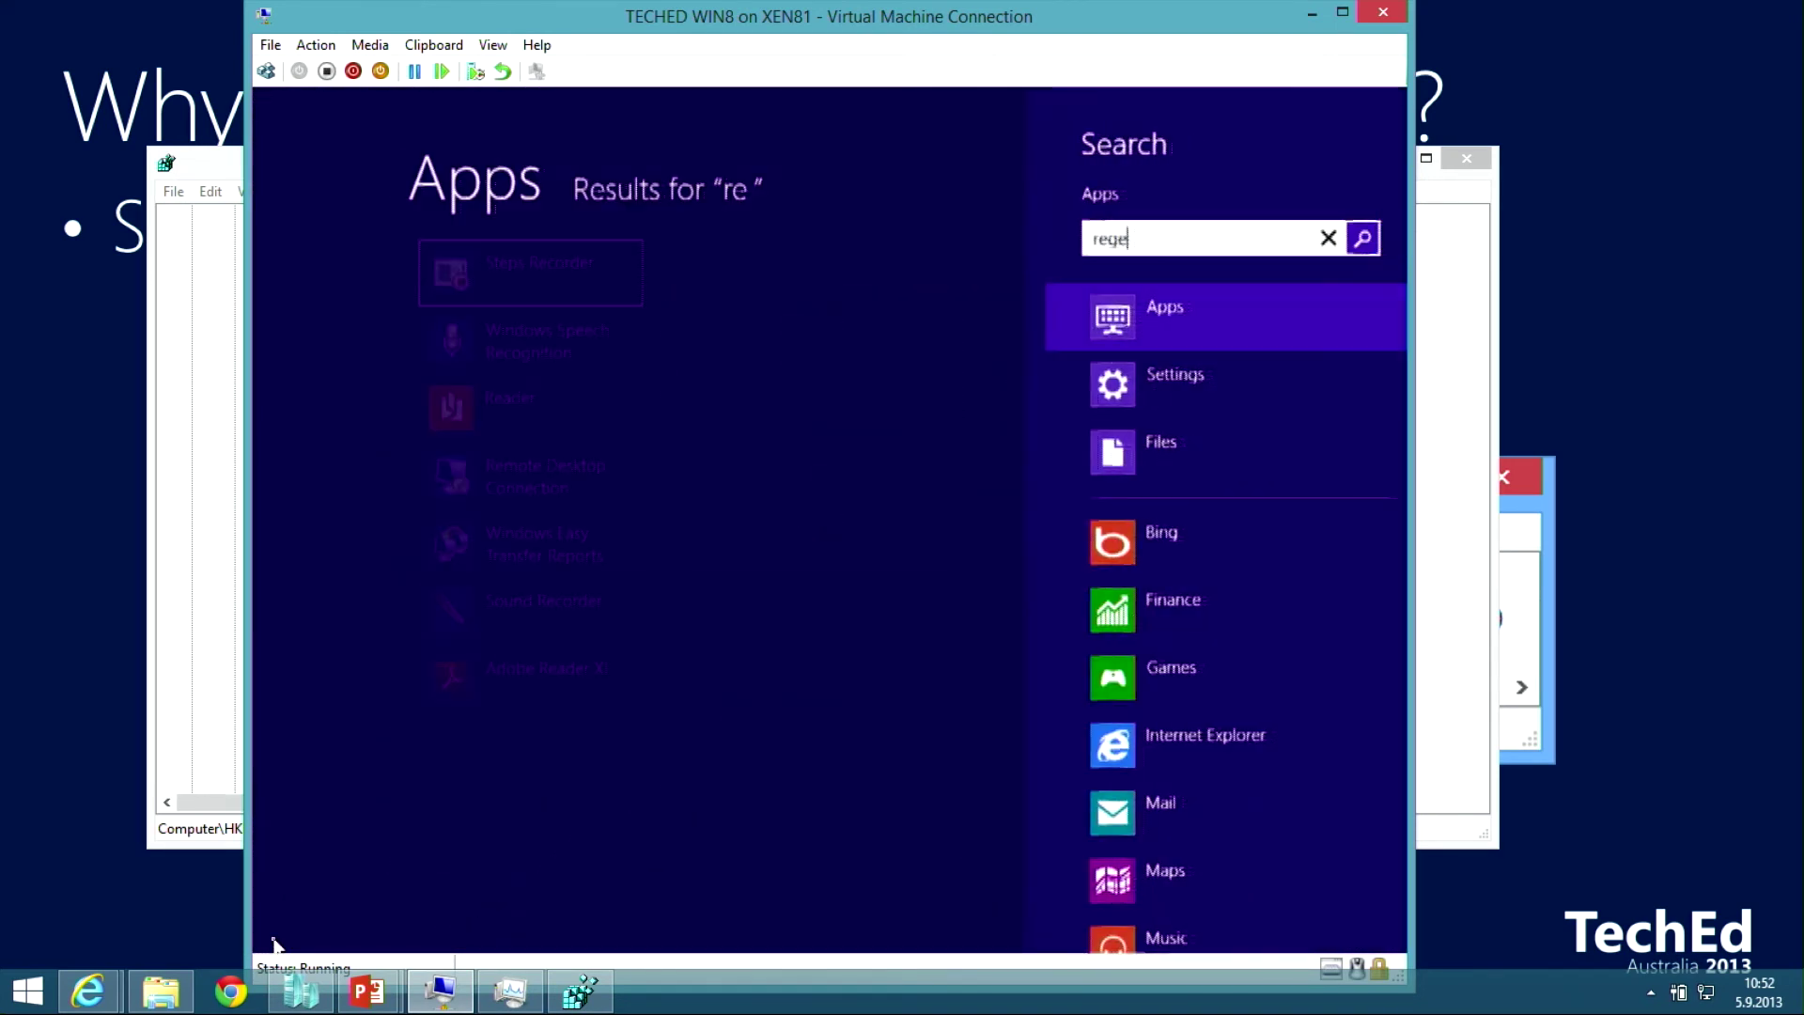
key(Return)
key(Down)
key(Up)
key(Down)
key(Down)
key(Right)
key(Down)
key(Down)
key(Right)
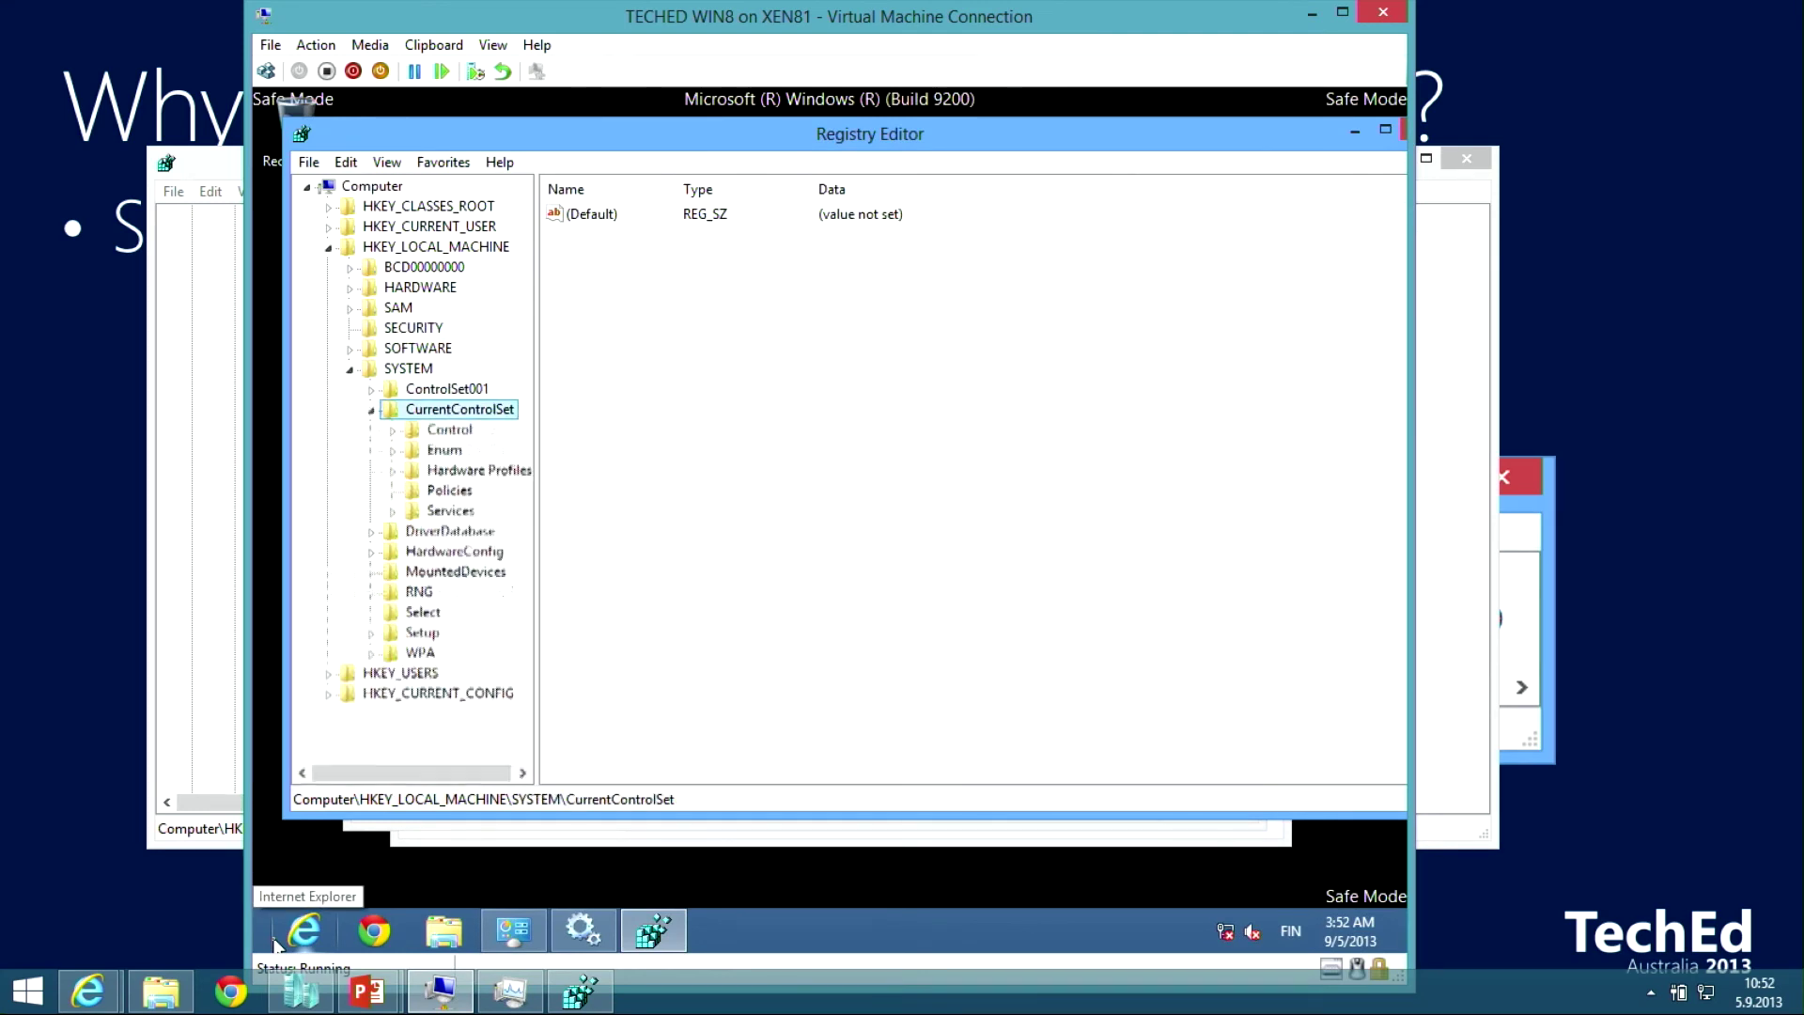
Expand Control\SafeBoot\Minimal under CurrentControlSet to show its subkeys.
key(Down)
key(Right)
key(s)
key(Right)
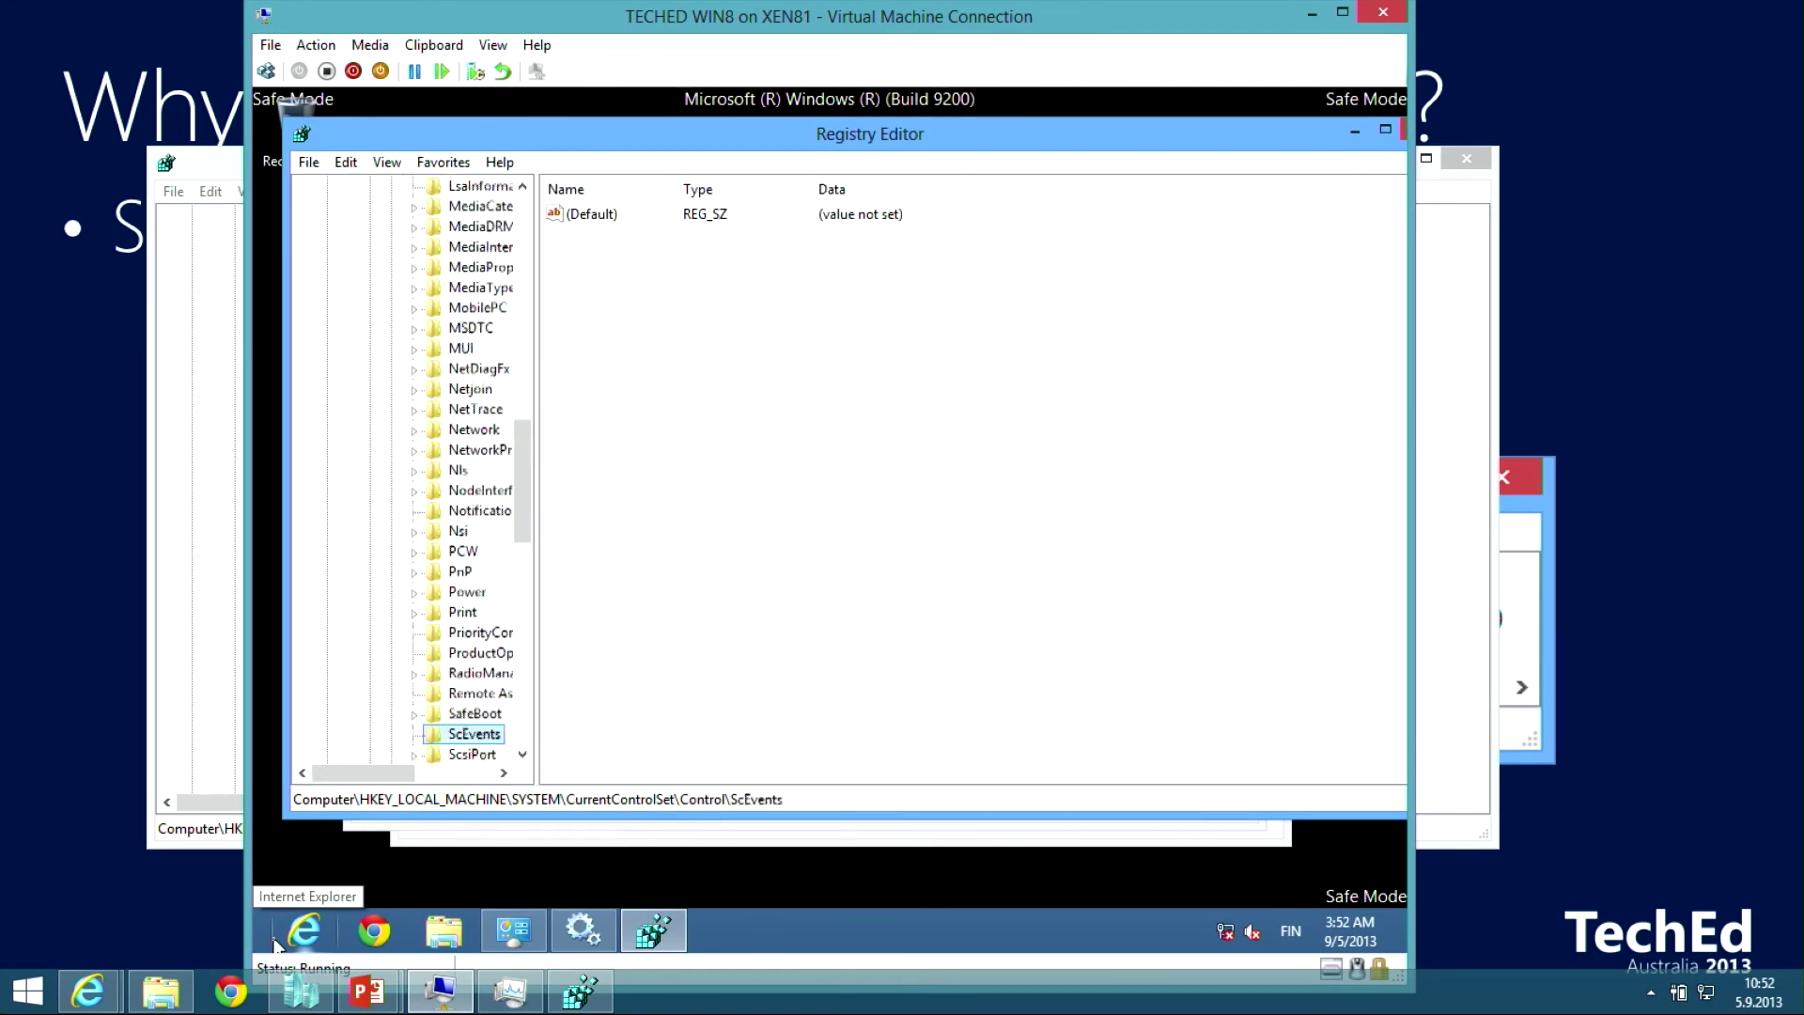
key(Down)
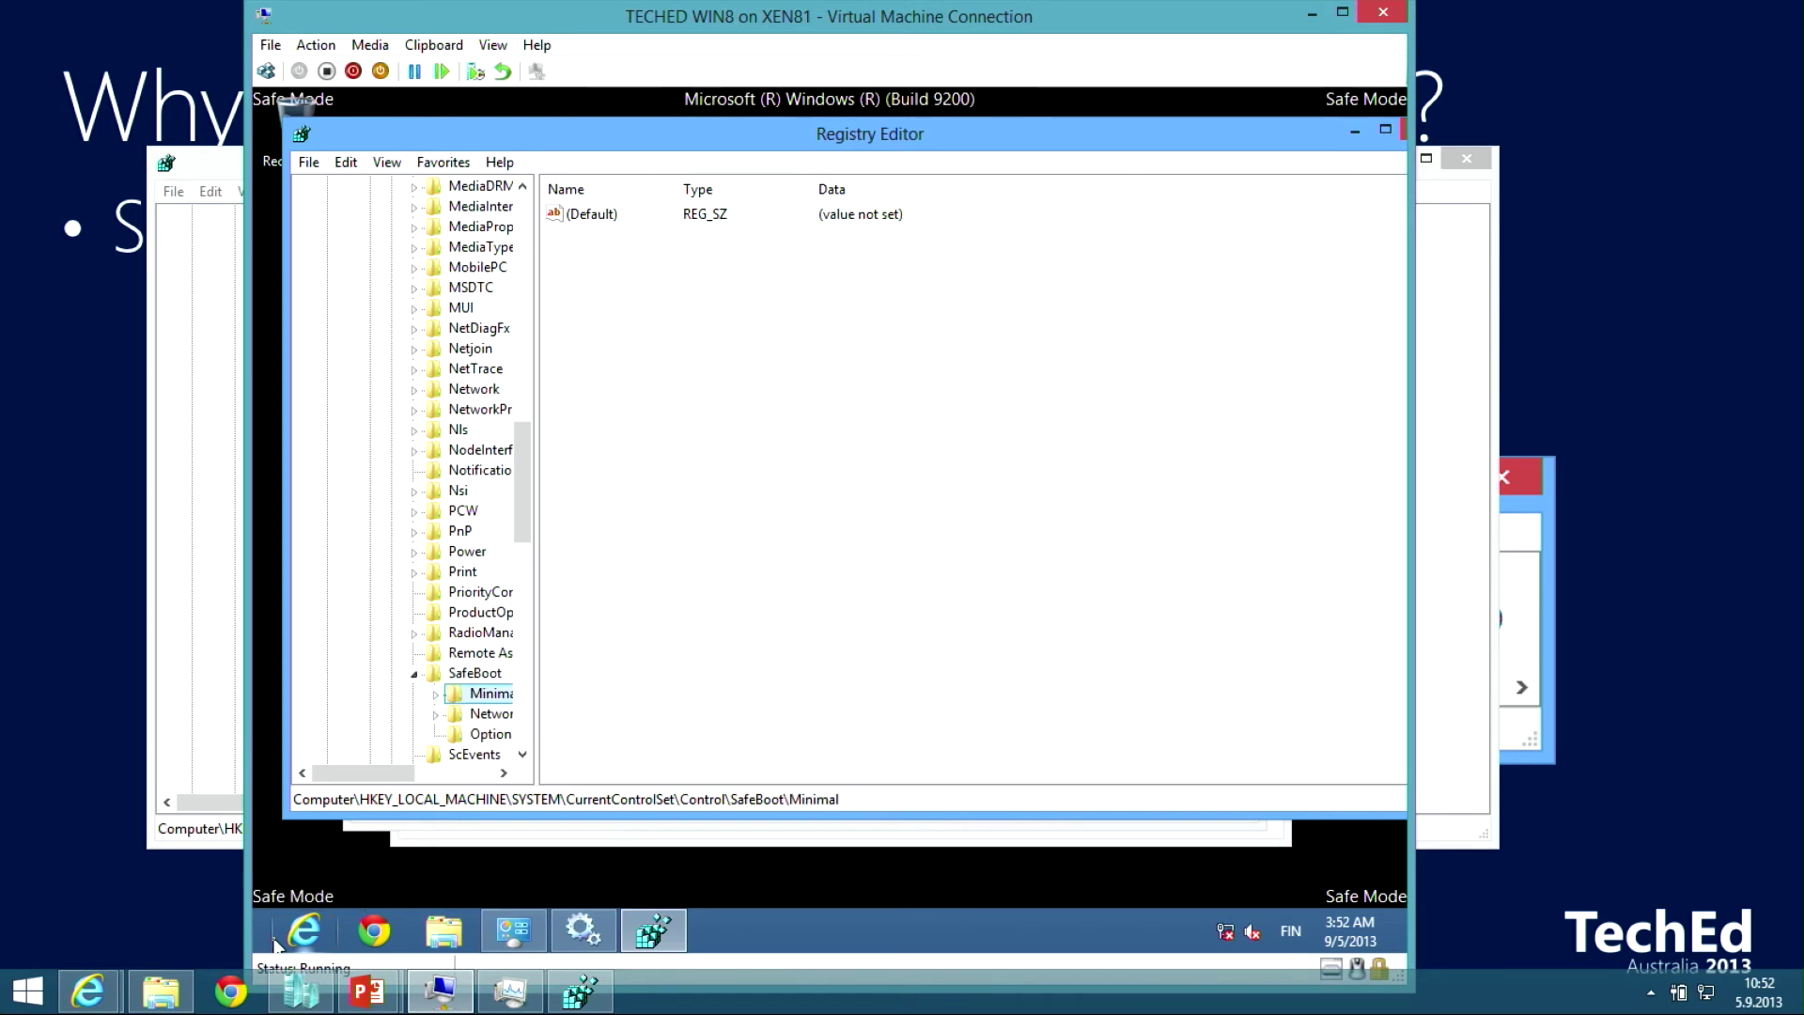
key(Right)
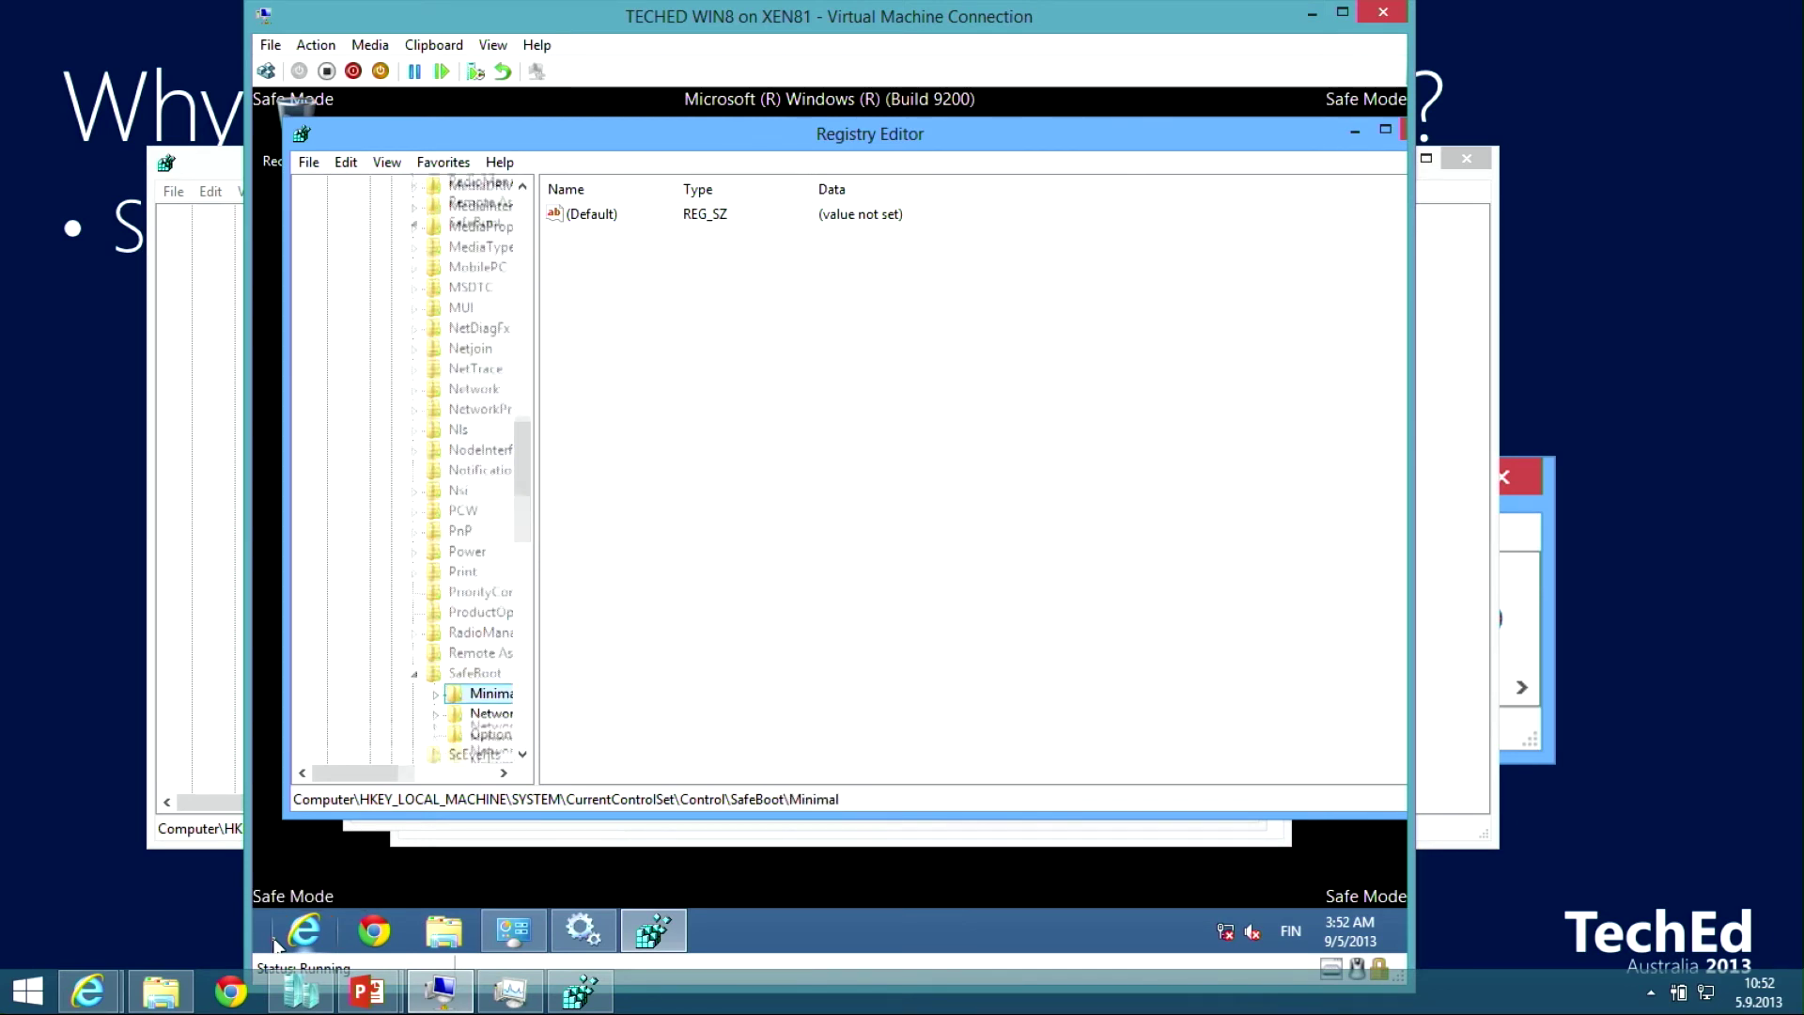
key(Down)
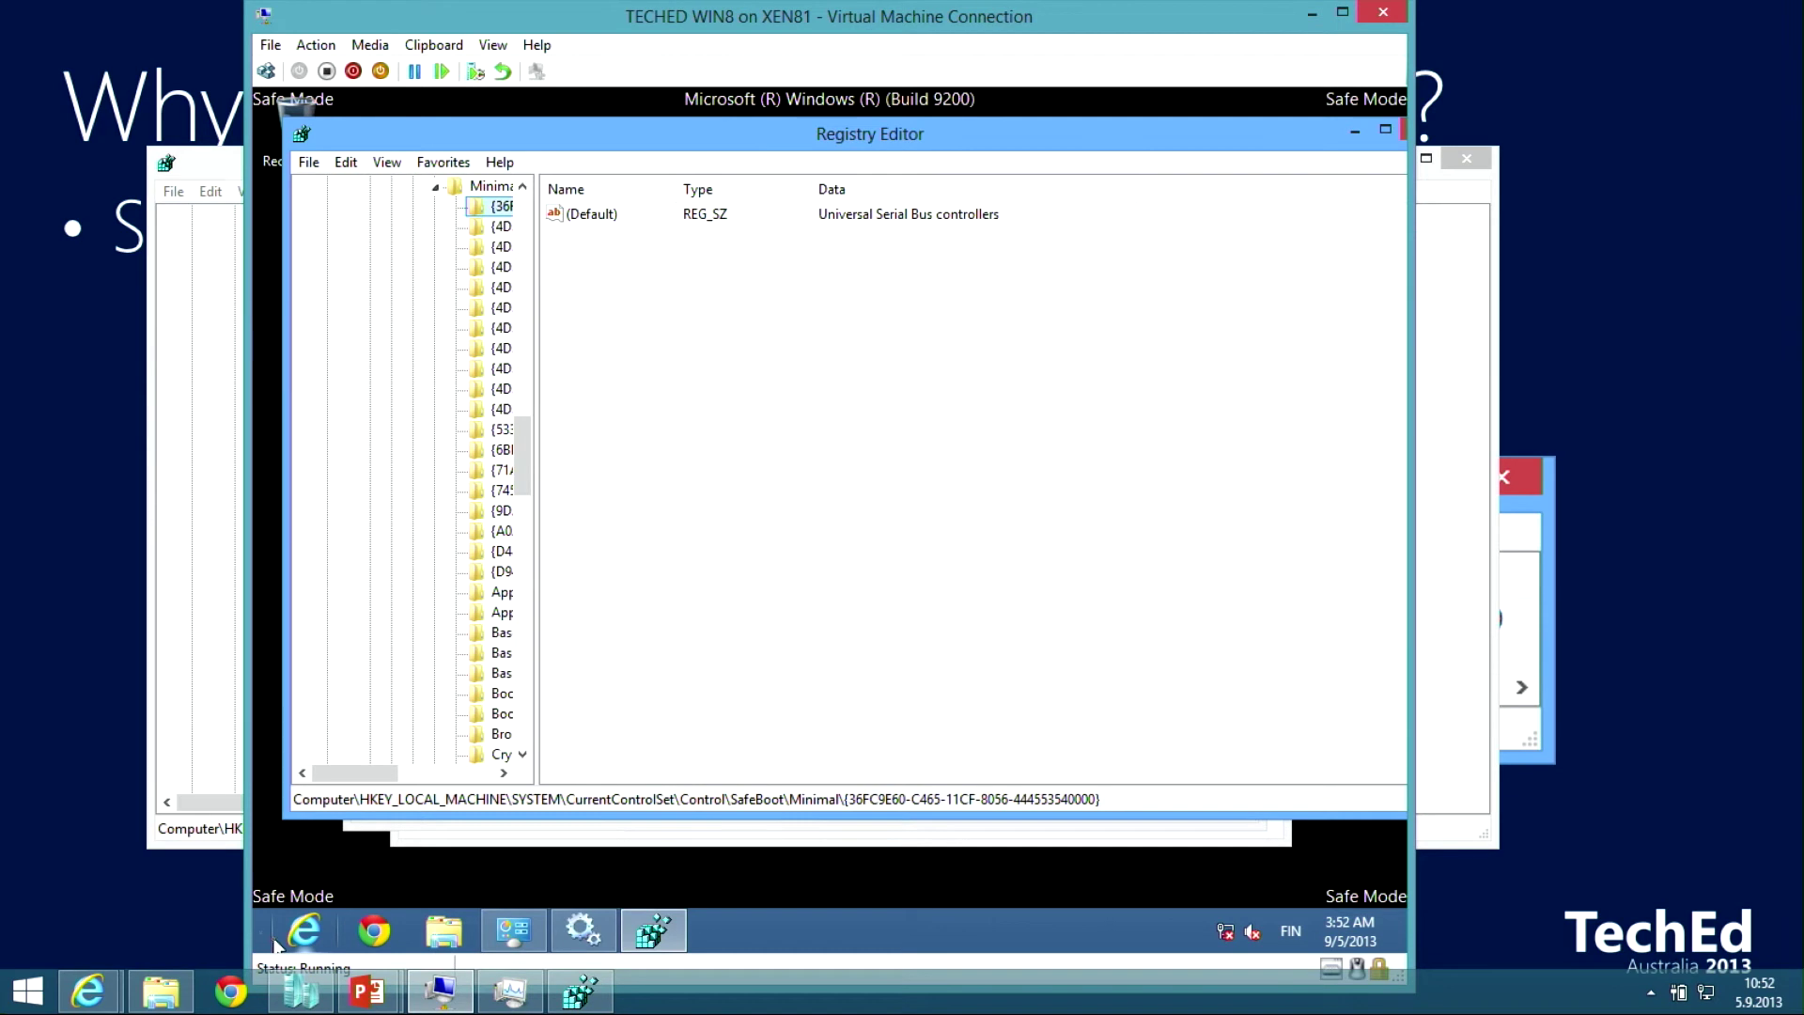
Widen the key tree and create a new key named MSIServer under SafeBoot\Minimal.
drag(541, 300, 757, 310)
right_click(500, 188)
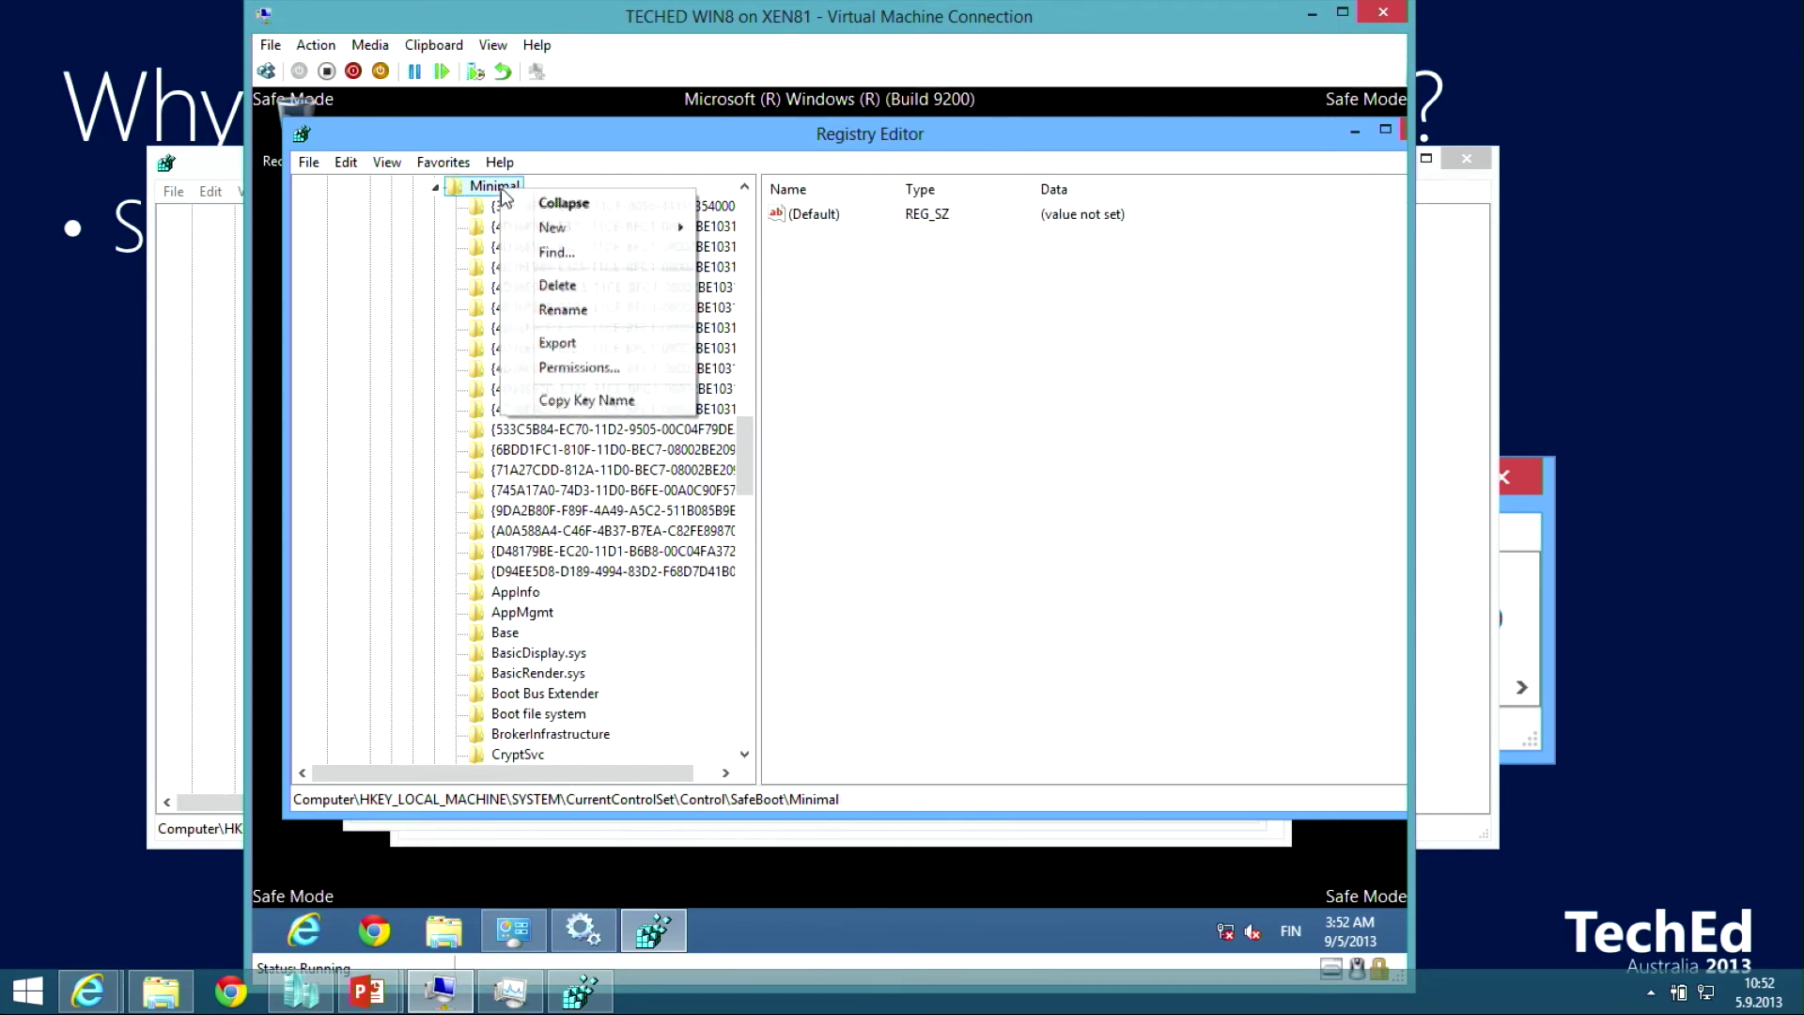
click(531, 203)
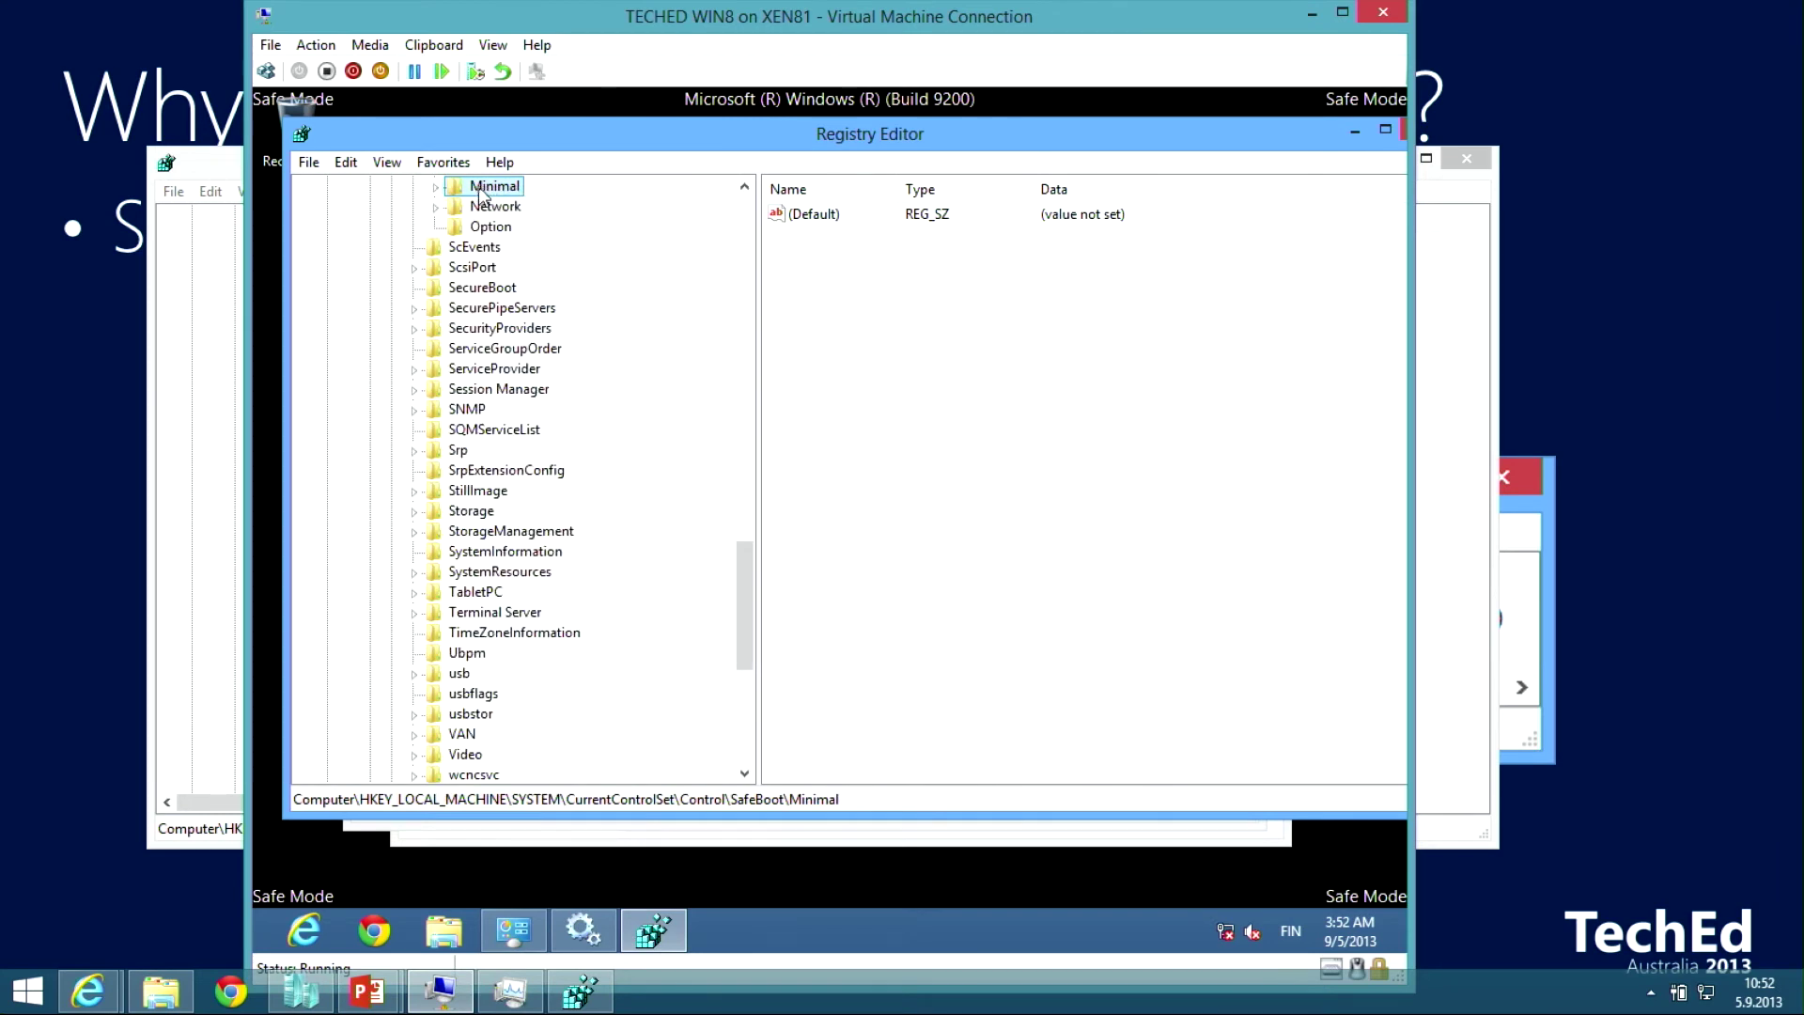
right_click(481, 195)
mouse_move(540, 225)
click(779, 232)
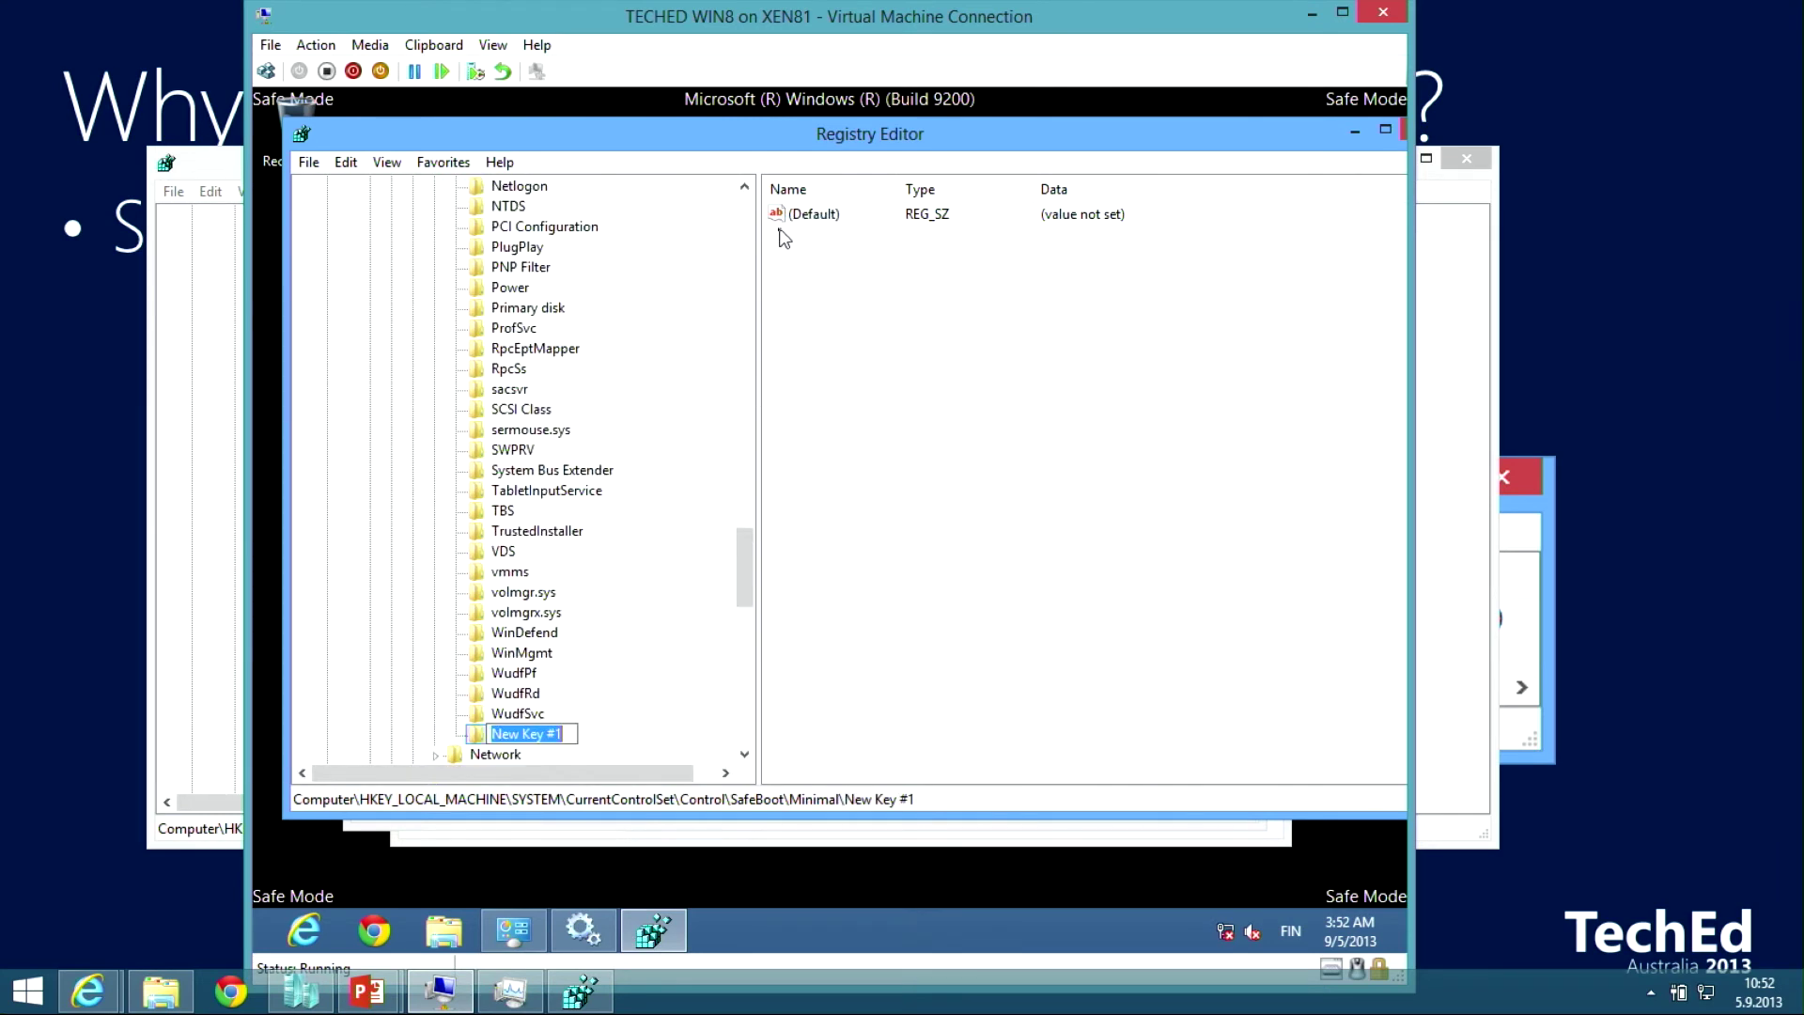
text(MSIServer)
key(Return)
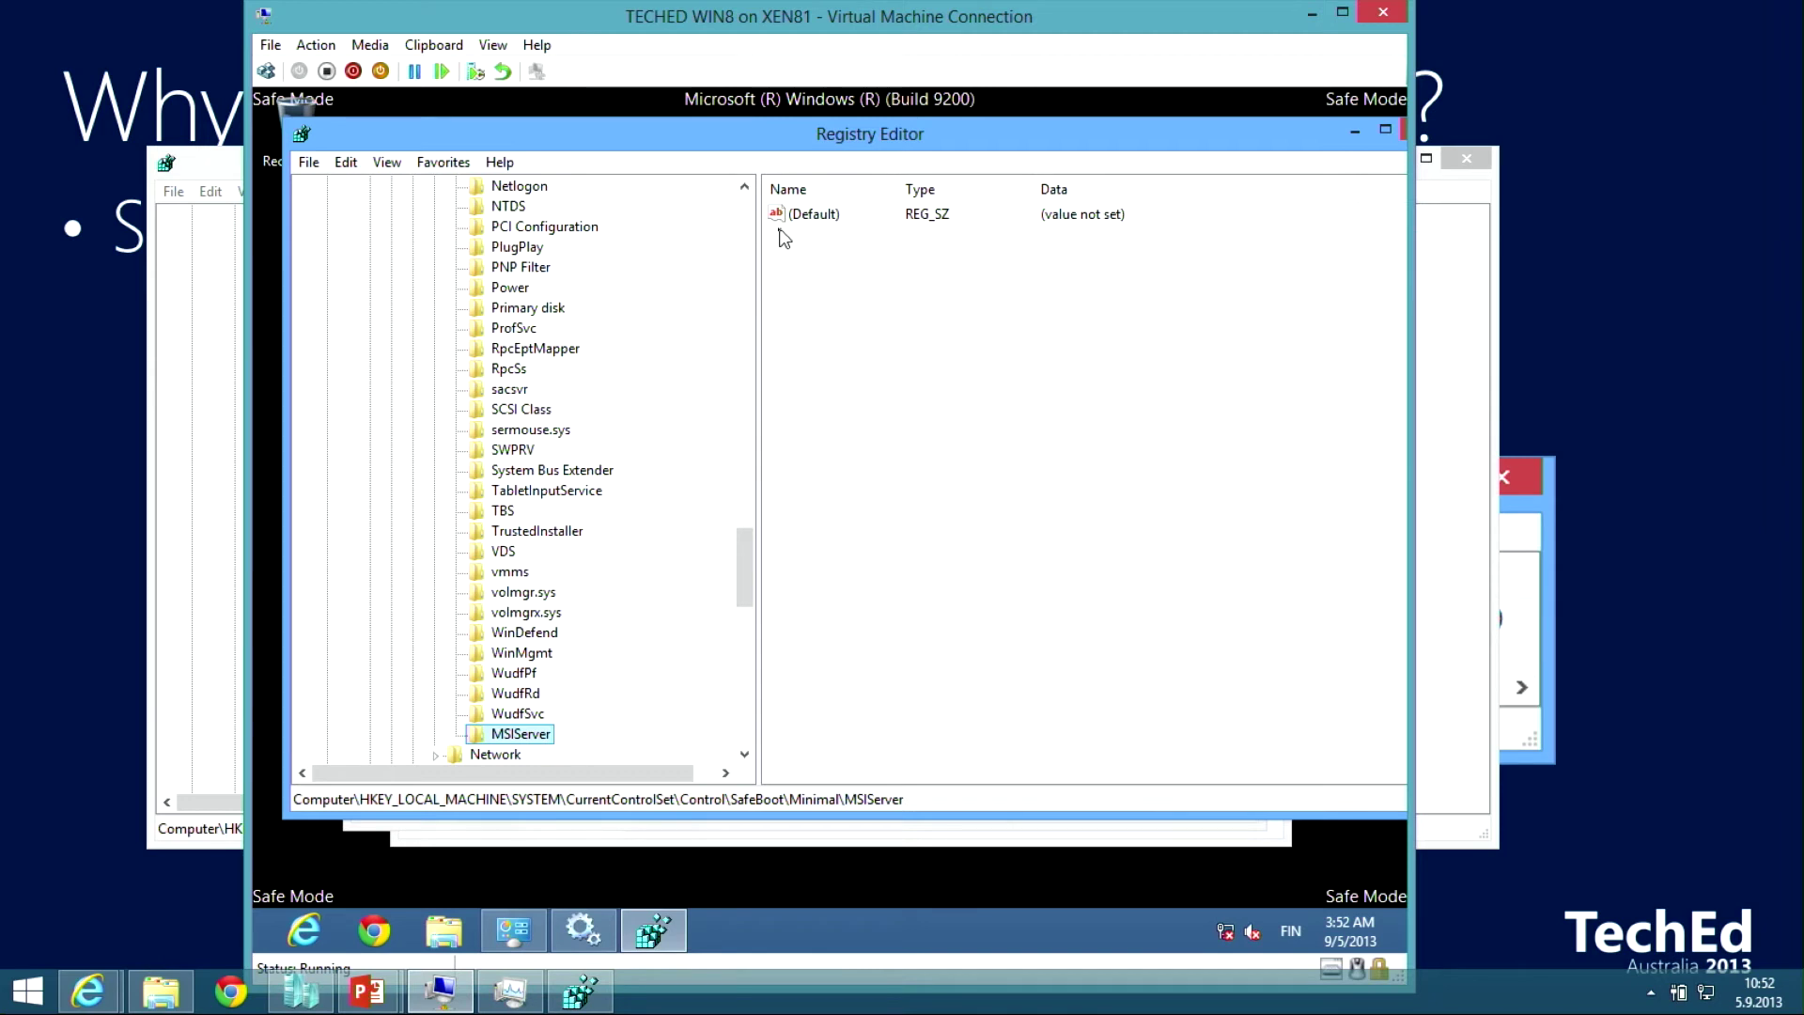
Set the MSIServer key's (Default) value data to Service and minimize Registry Editor to return to Services.
double_click(825, 214)
text(Services)
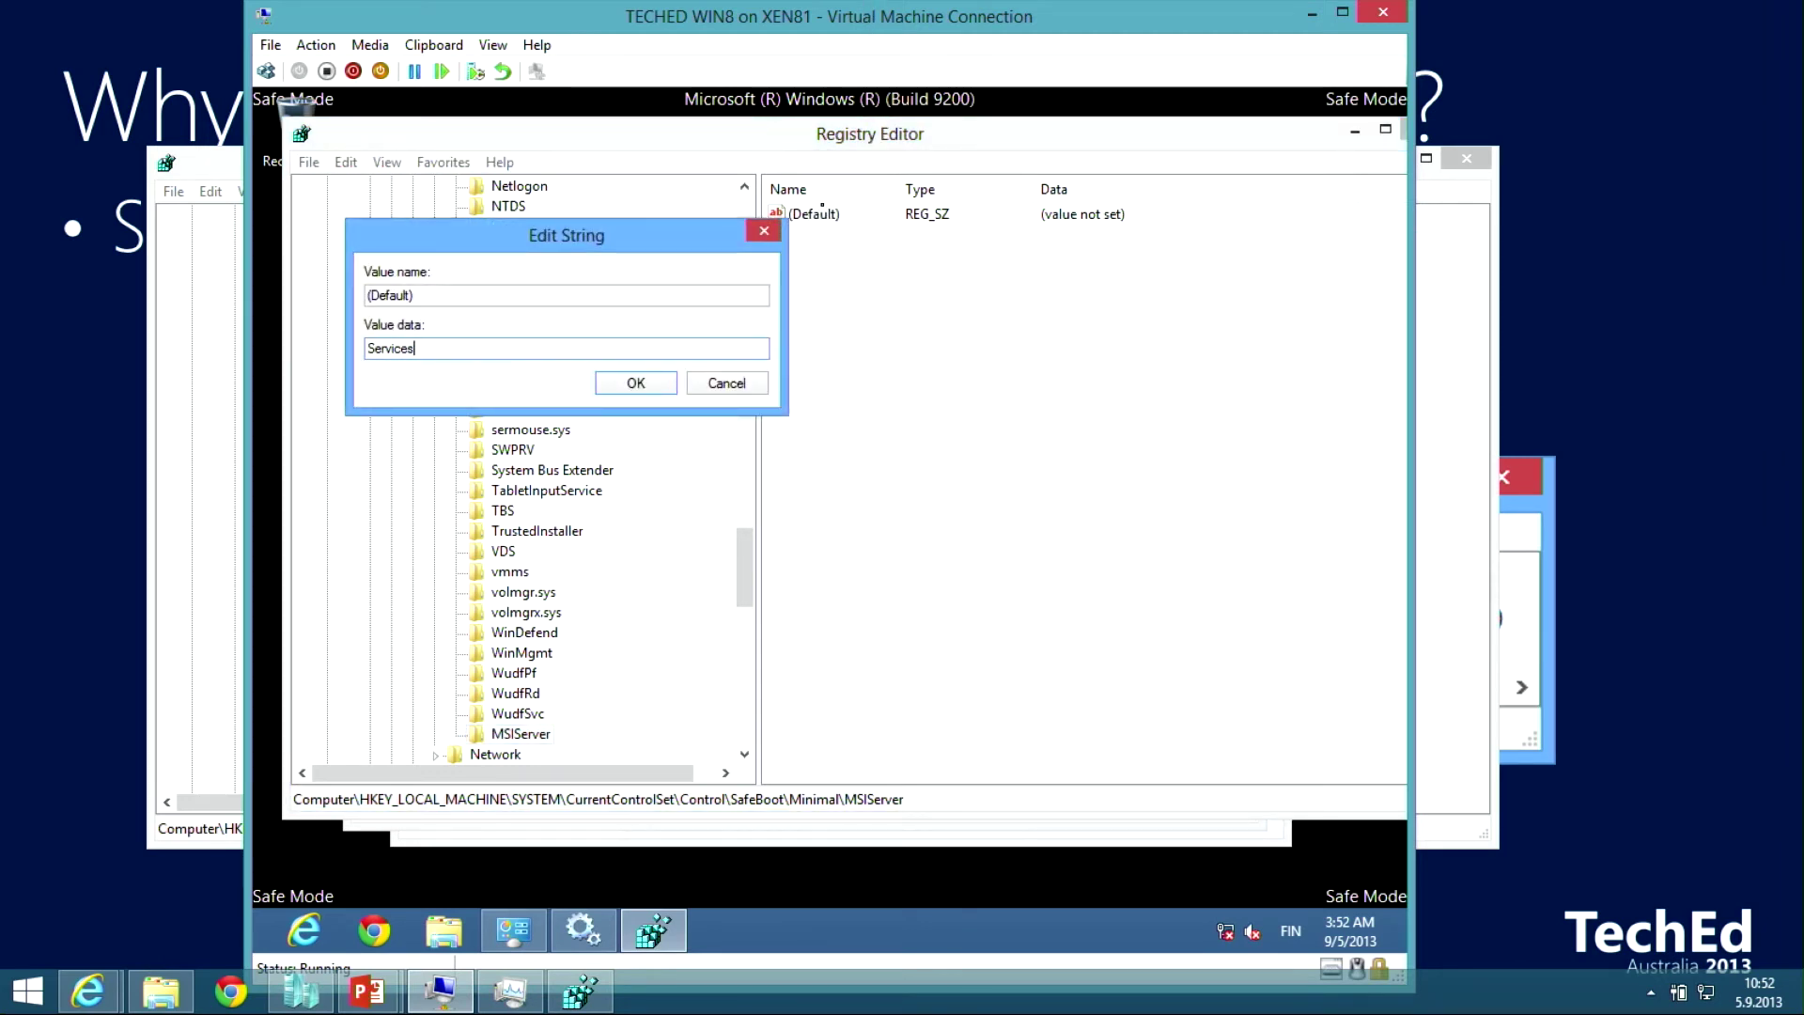
key(BackSpace)
click(636, 383)
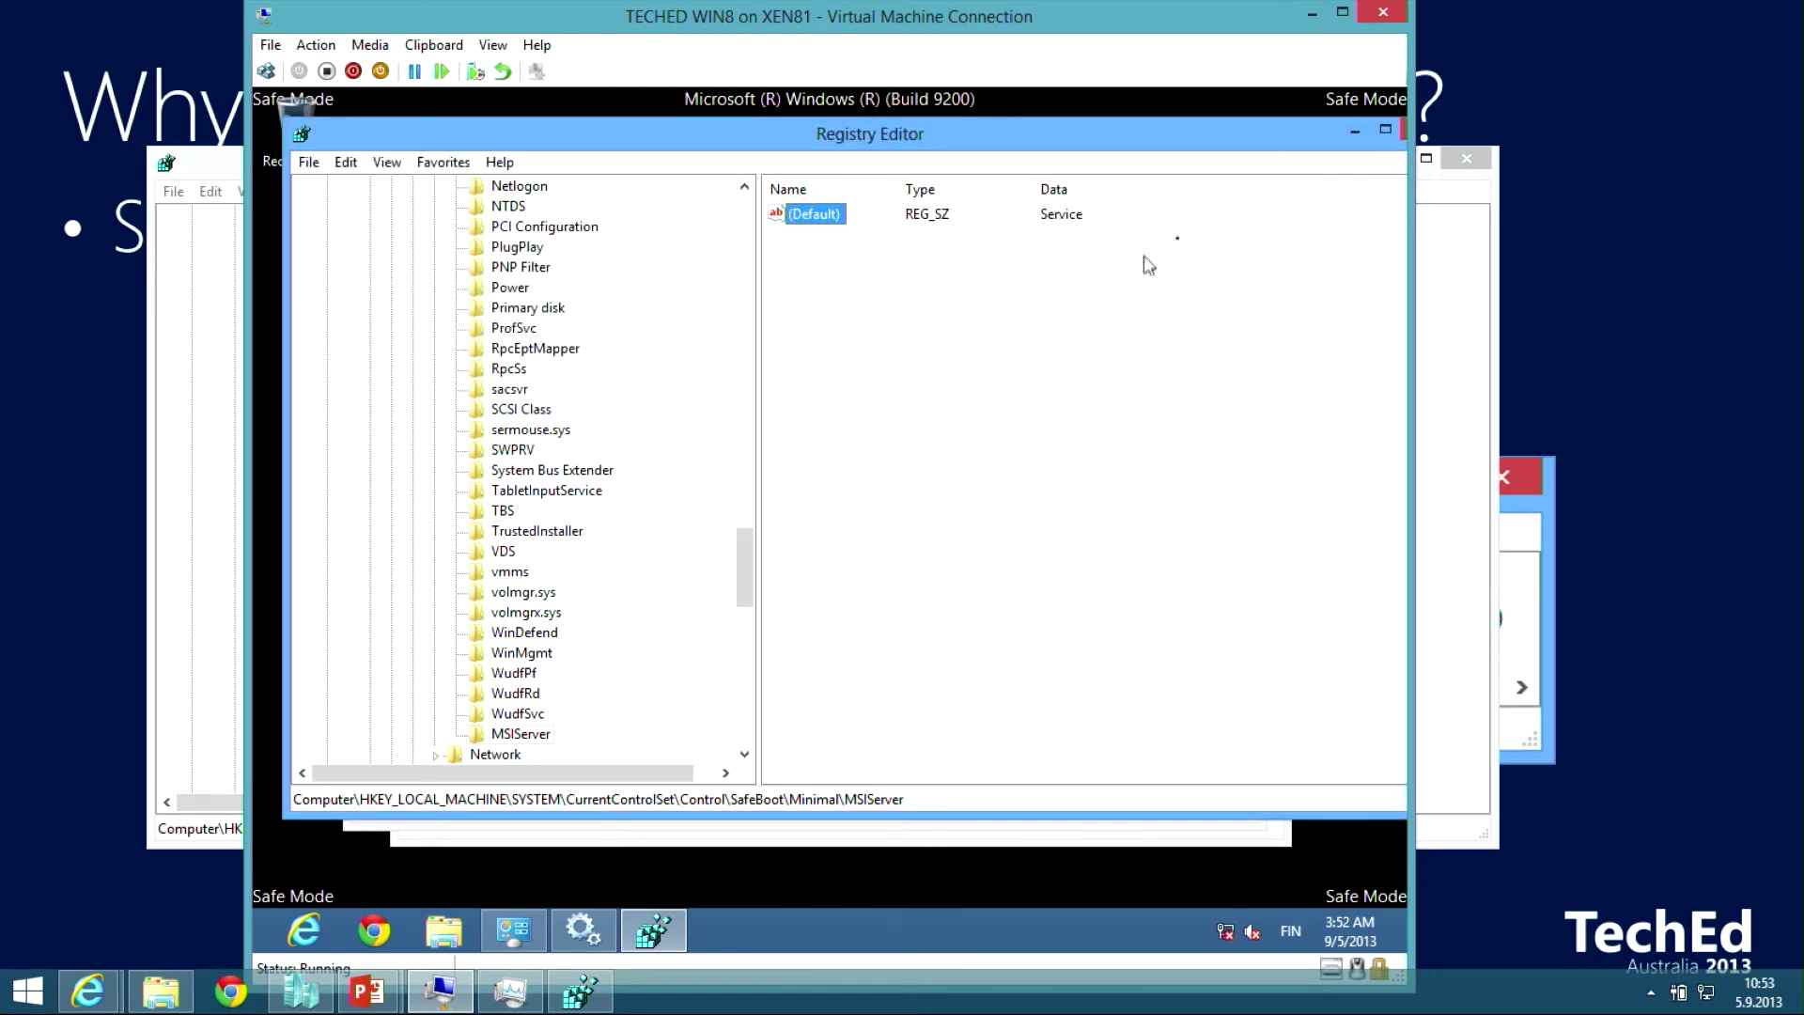
click(1355, 133)
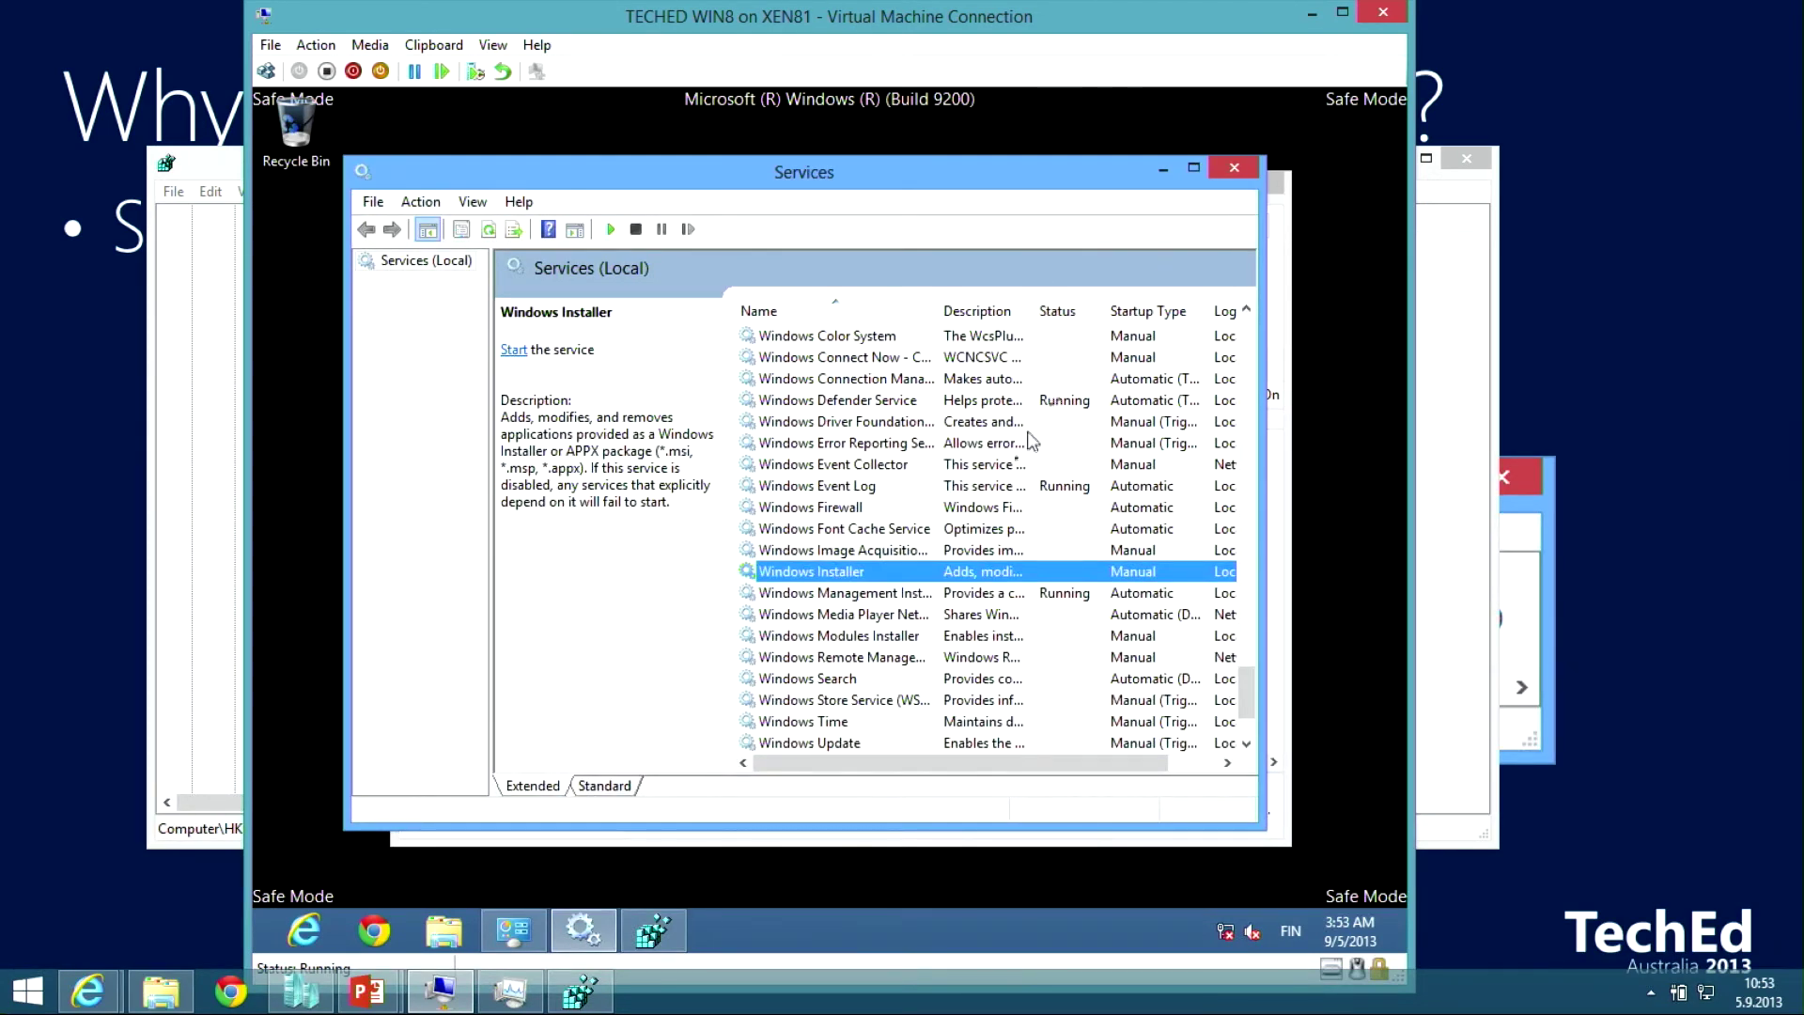
Start the Windows Installer service and minimize Services to return to Programs and Features.
right_click(855, 579)
click(879, 590)
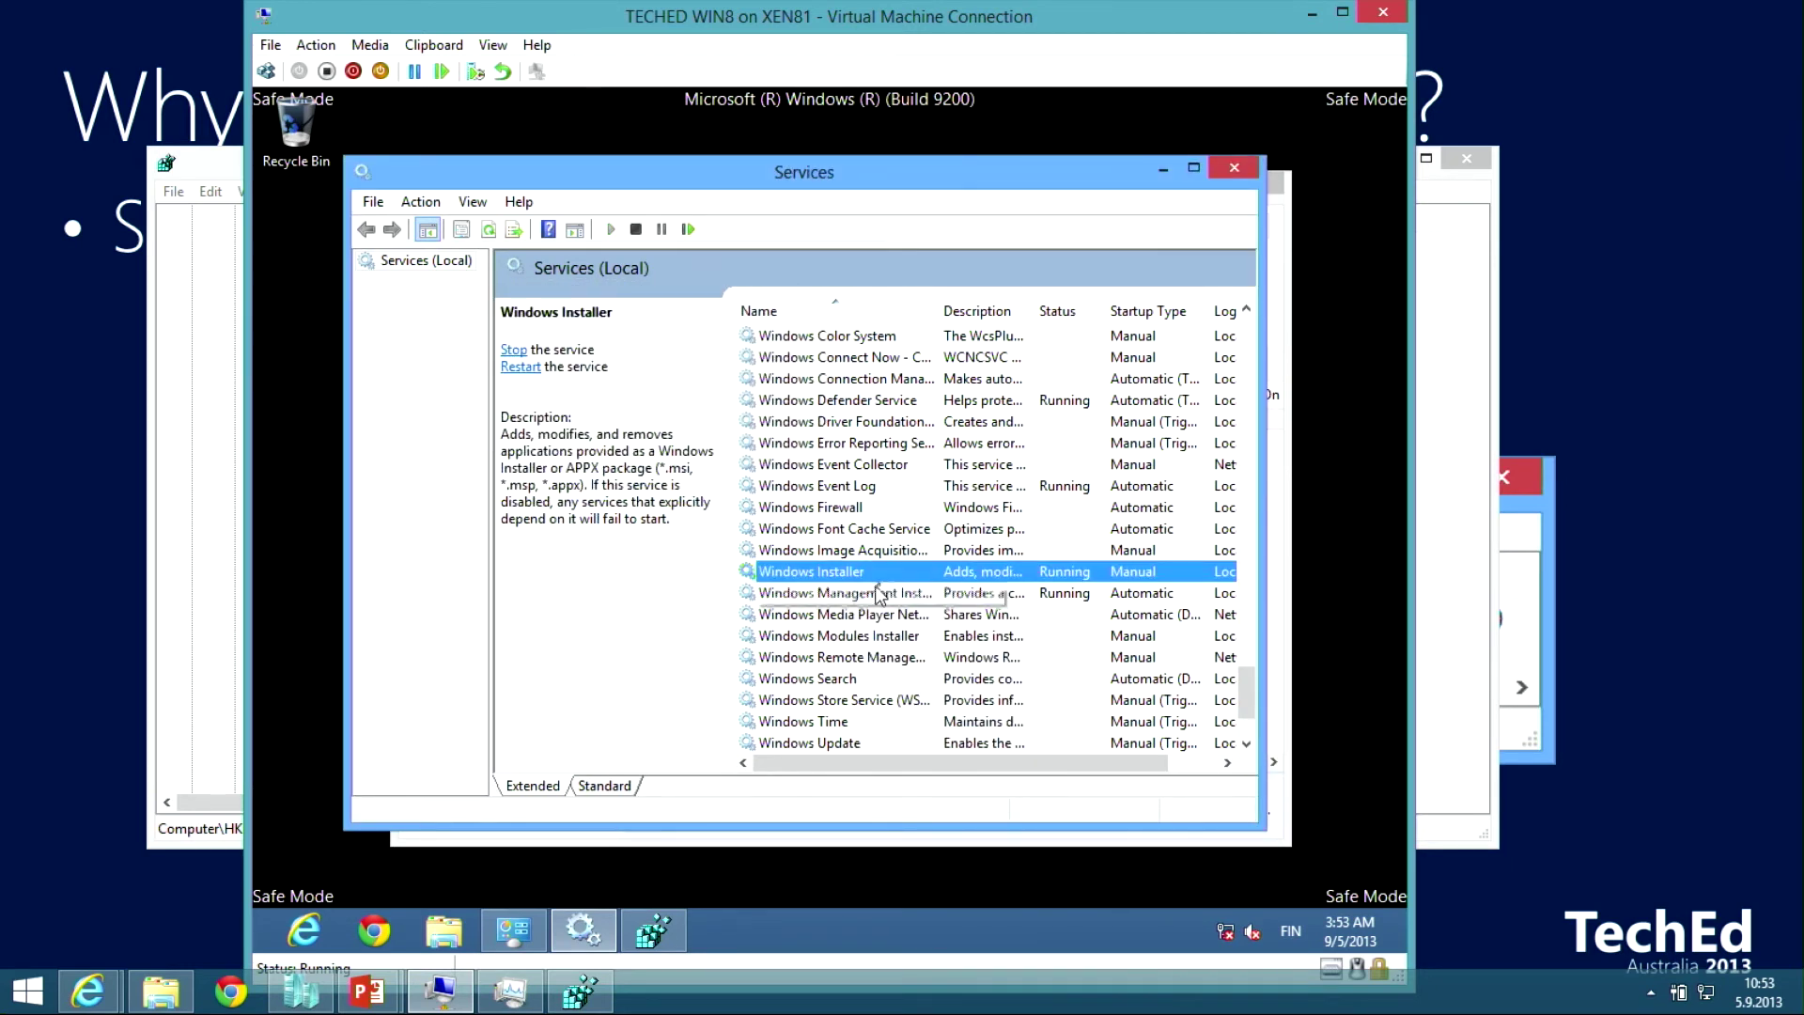
click(1165, 169)
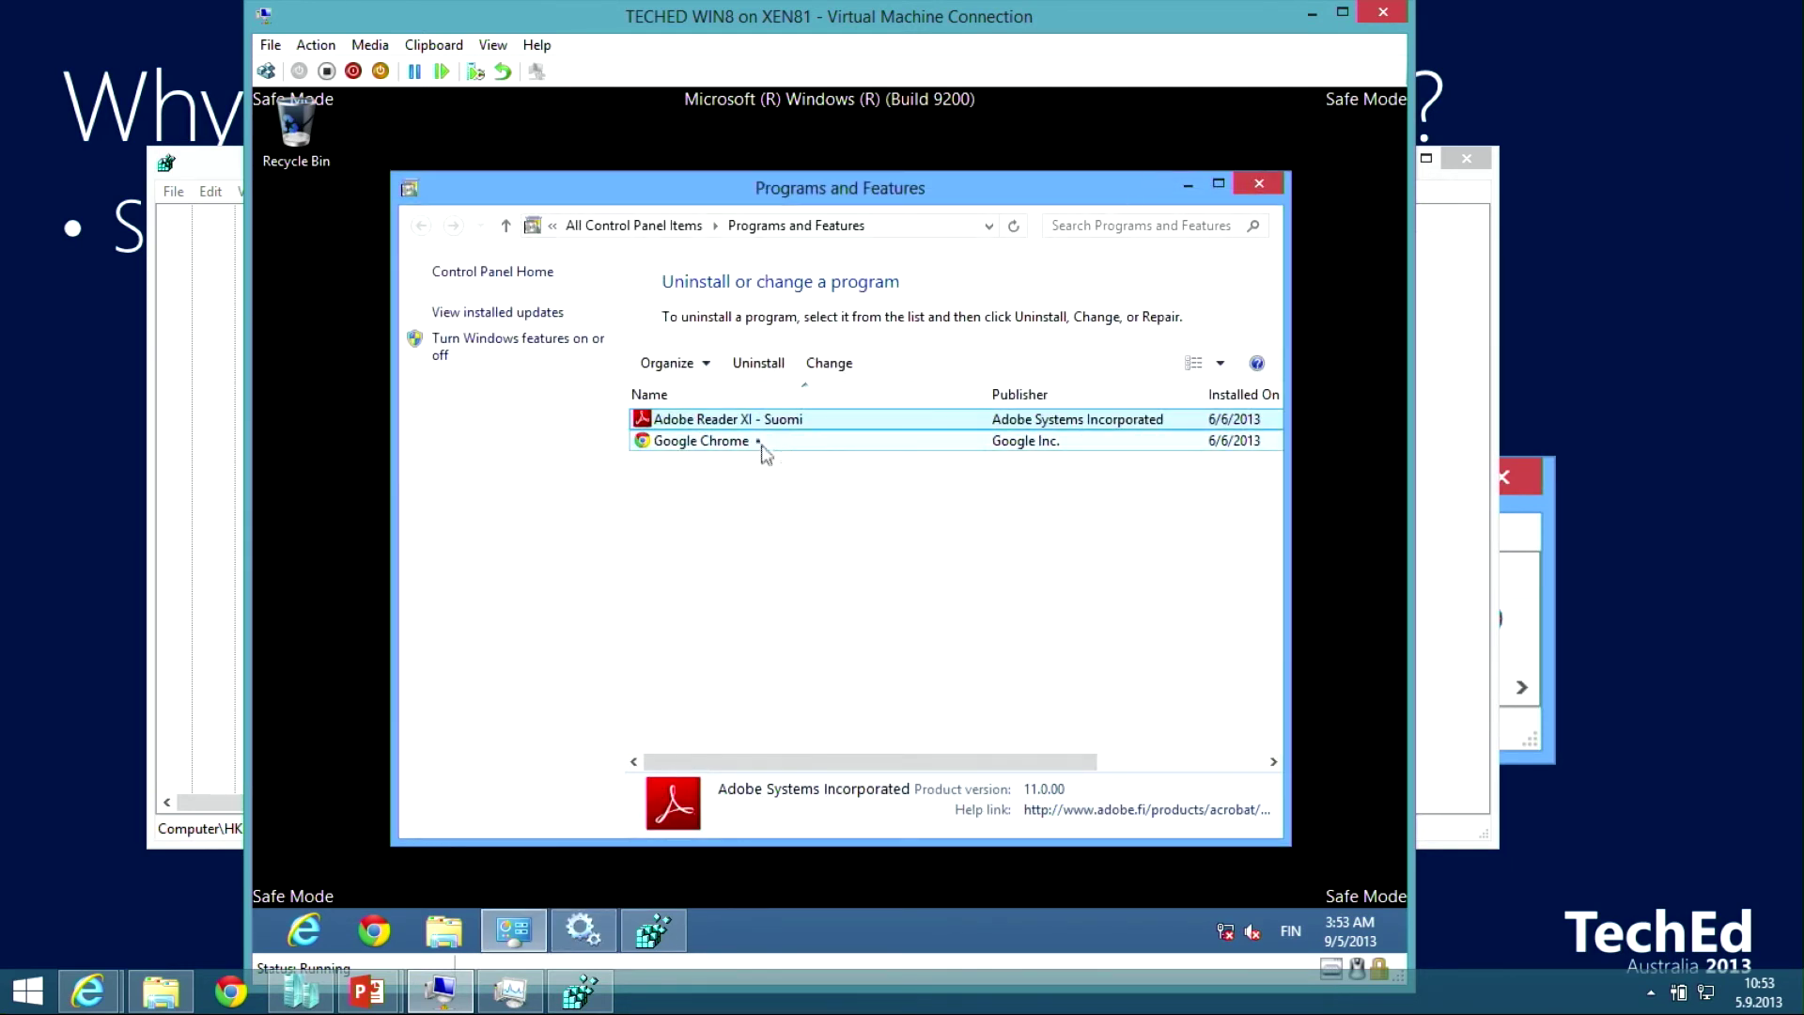
Uninstall Adobe Reader XI - Suomi, confirming the removal, and close Programs and Features.
click(778, 369)
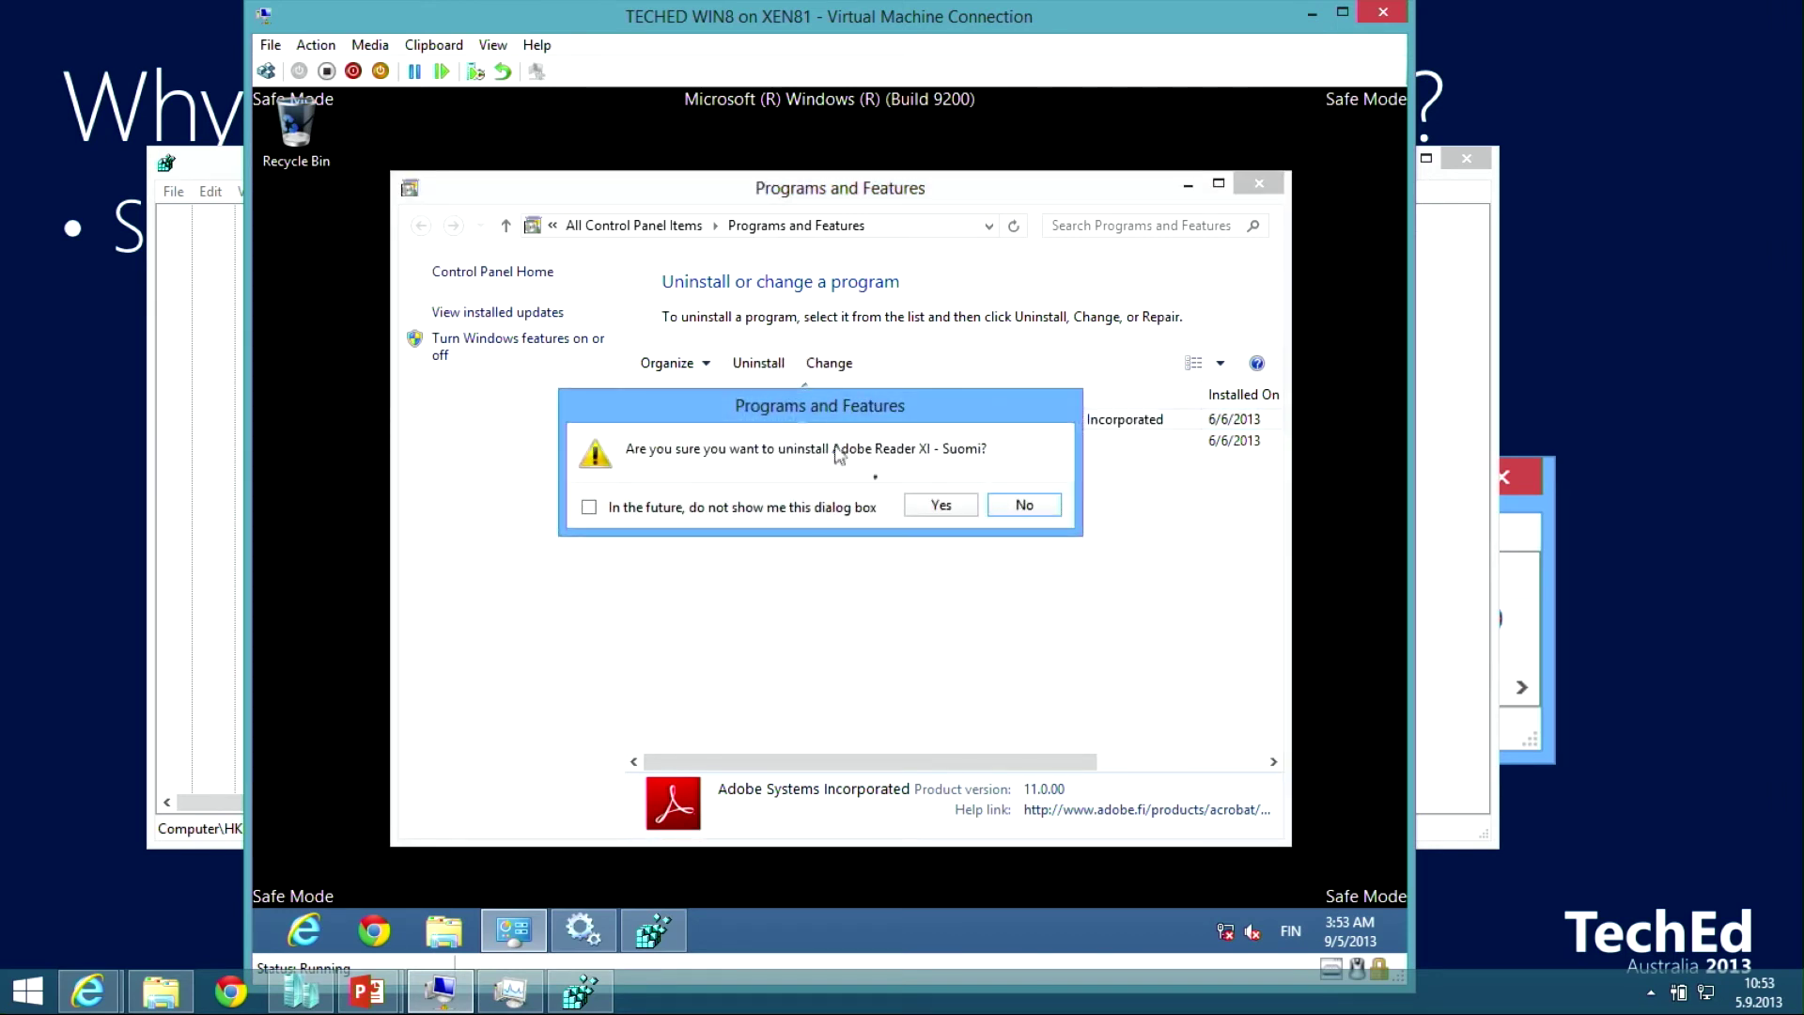
click(939, 504)
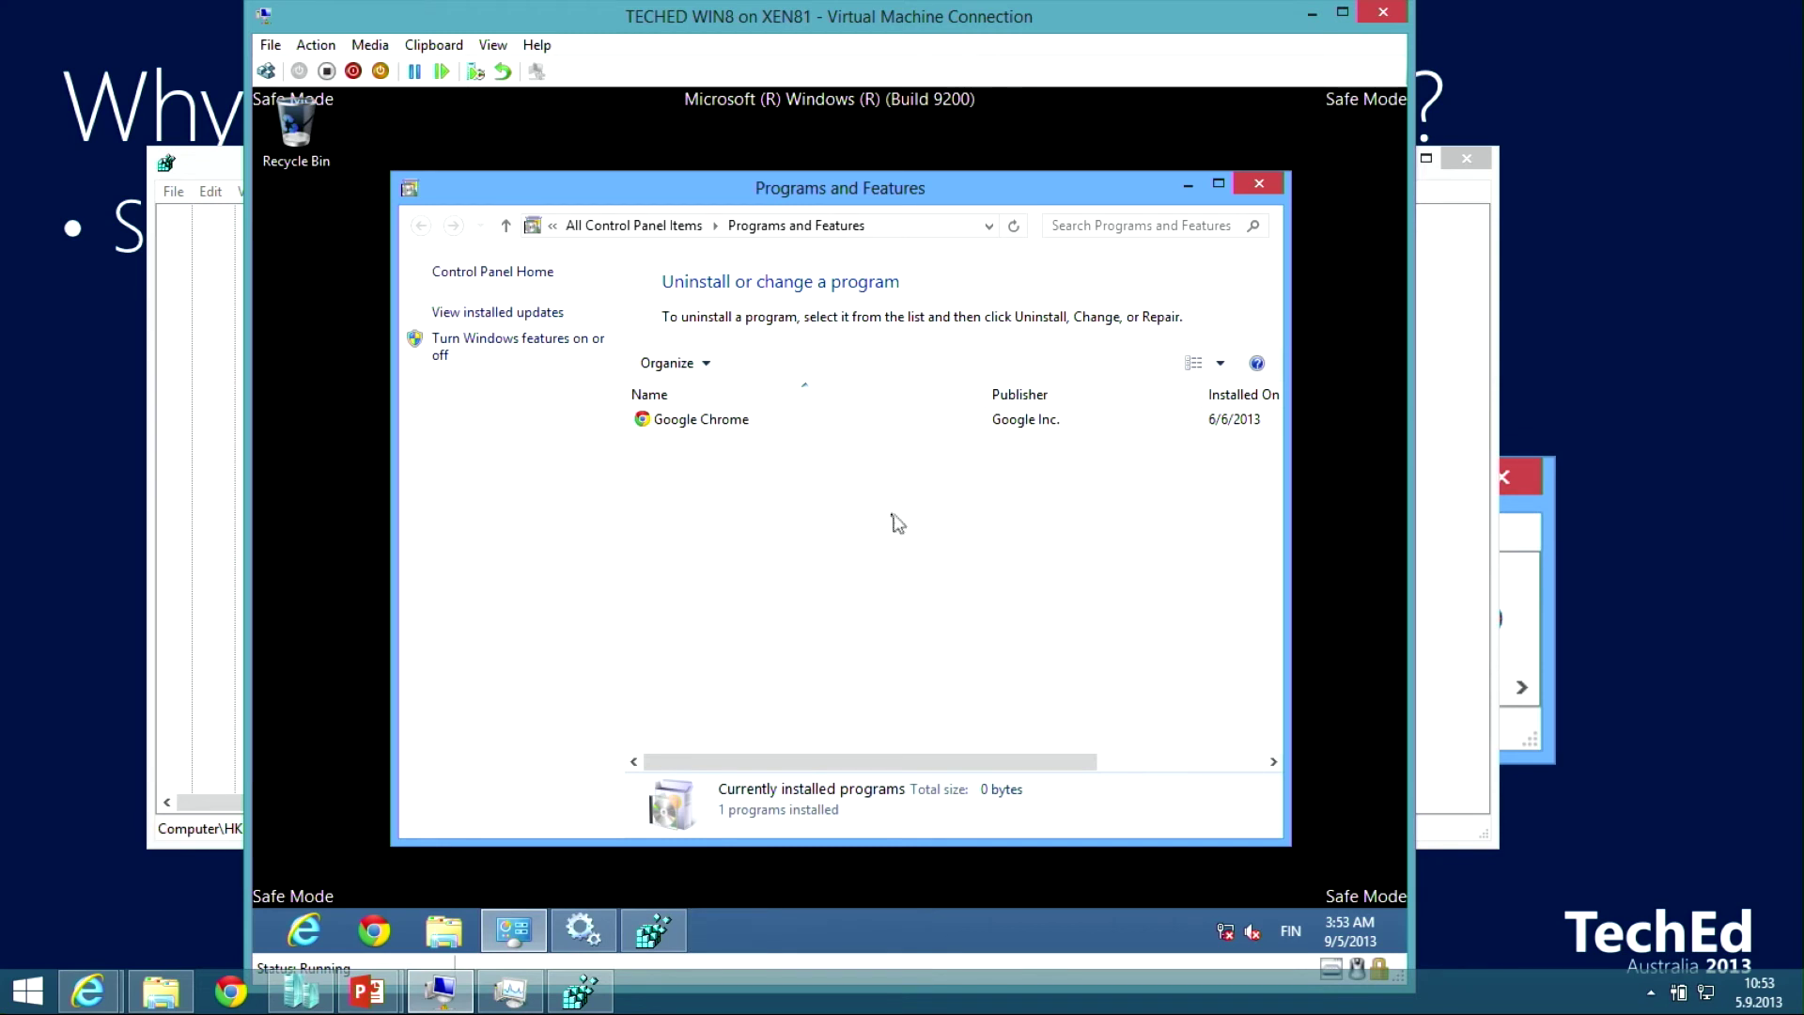
click(1253, 183)
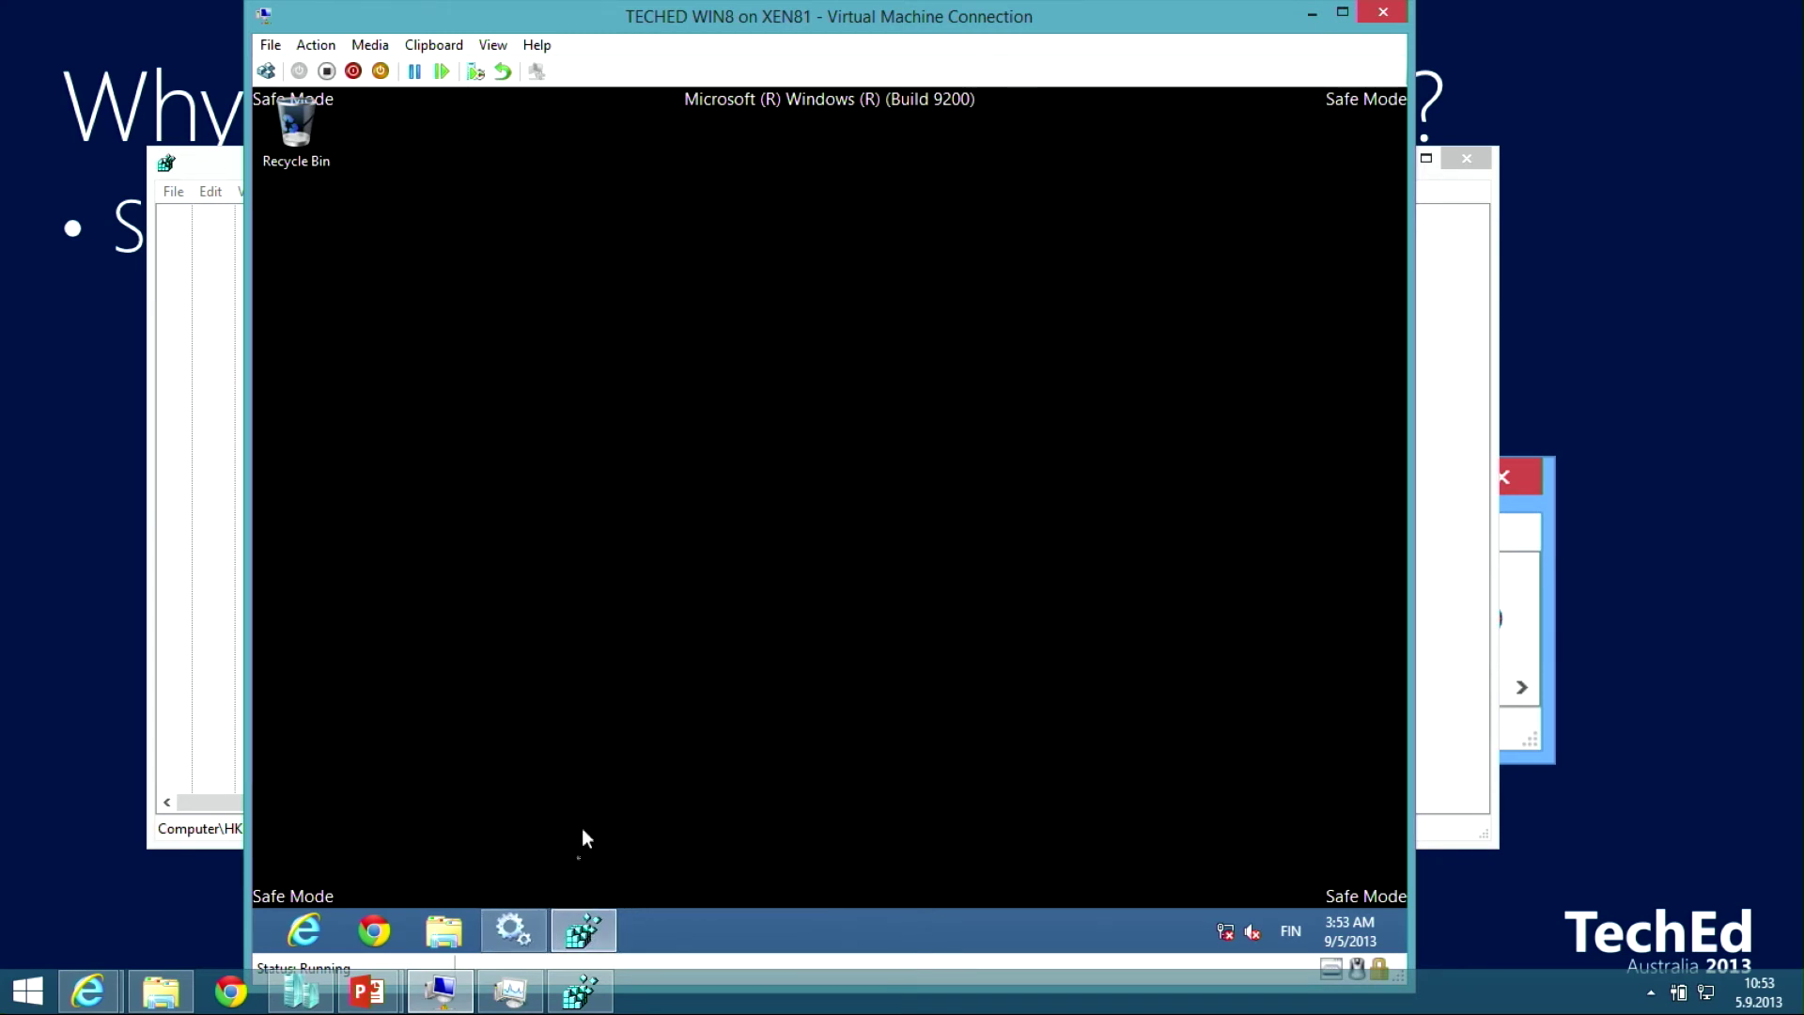
Restore Registry Editor to review the MSIServer key under SafeBoot\Minimal, and minimize it again.
click(582, 930)
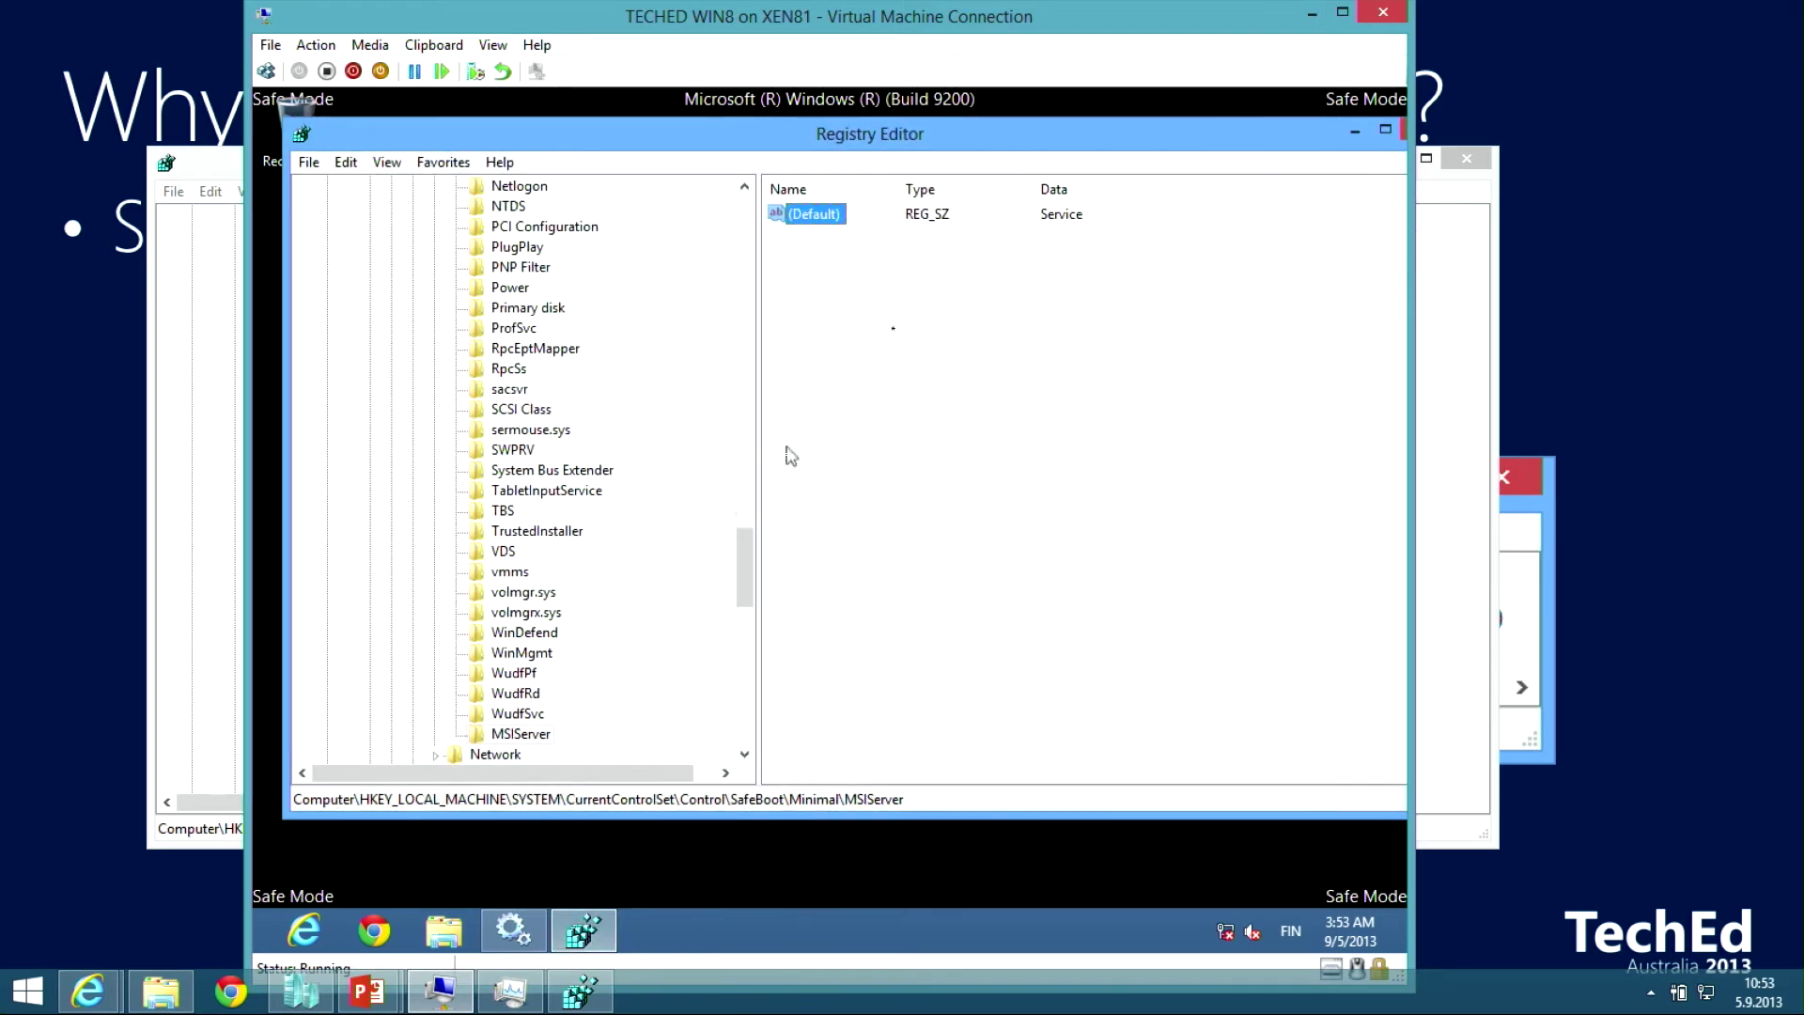
click(1354, 131)
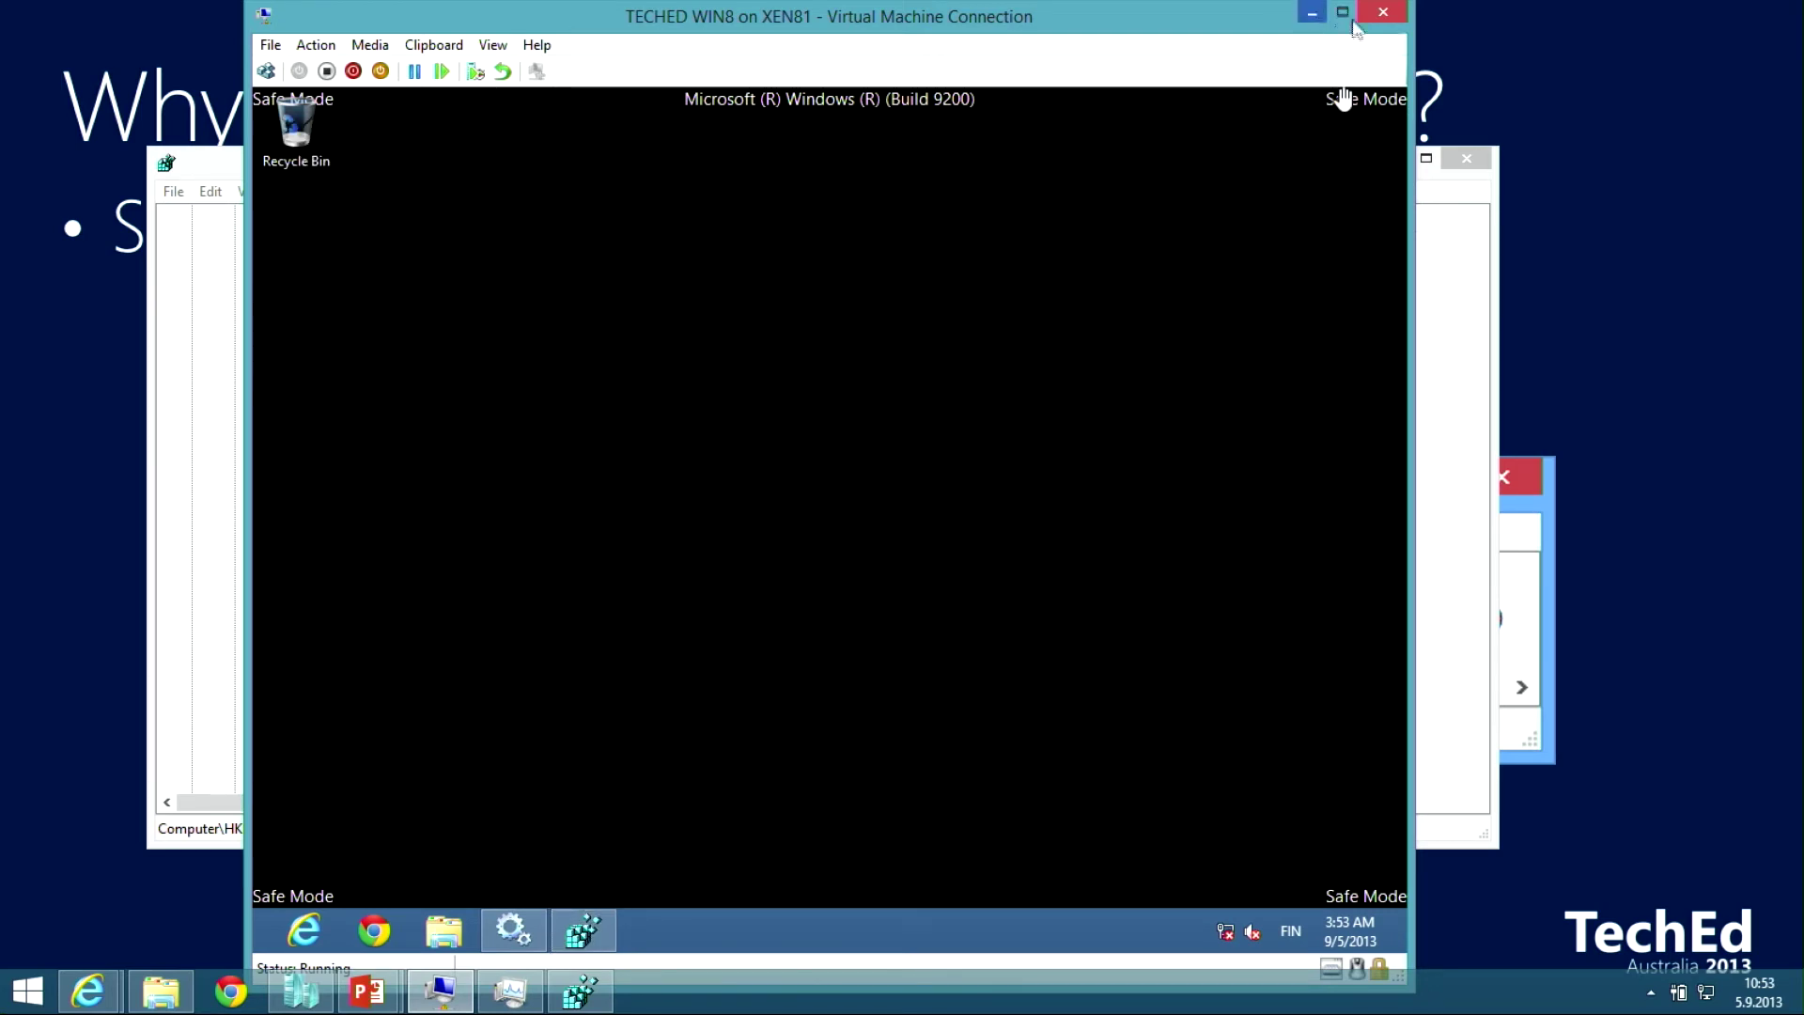